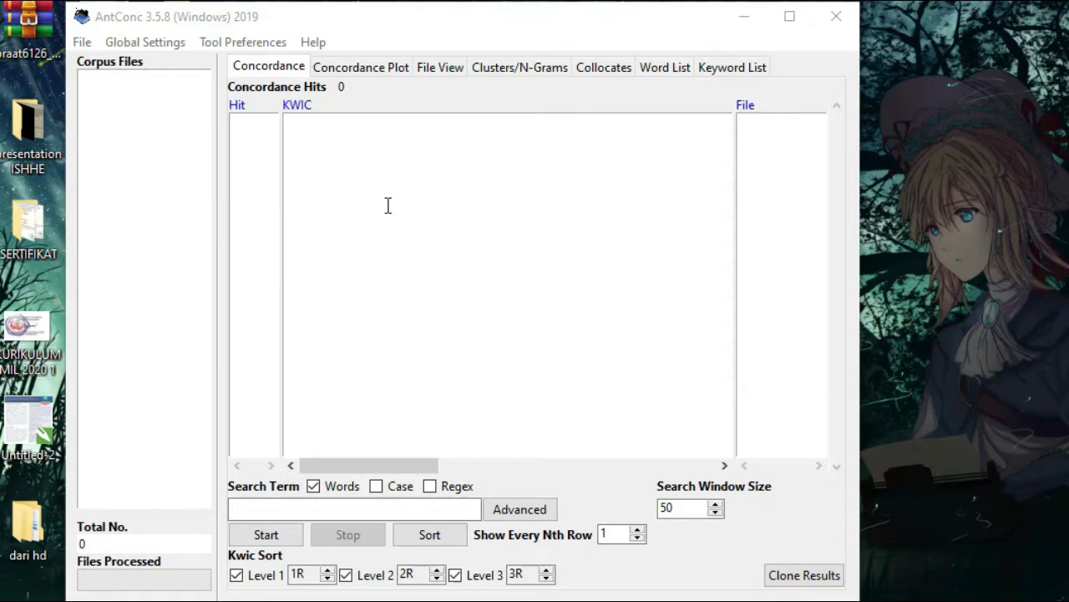
# - Load the Application of Android text file into the AntConc corpus
pyautogui.click(82, 43)
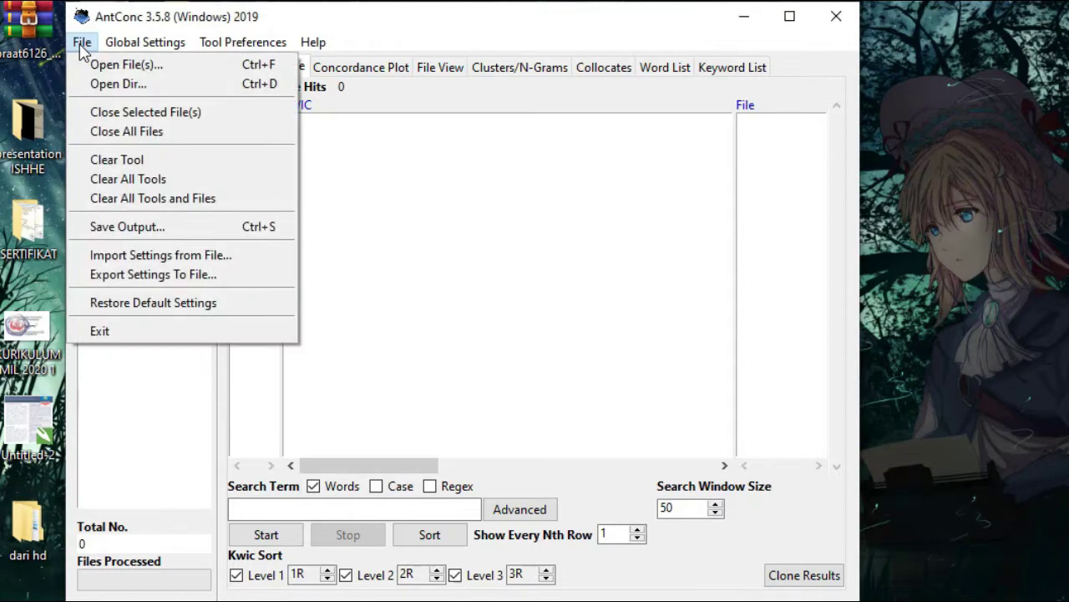
pyautogui.click(91, 64)
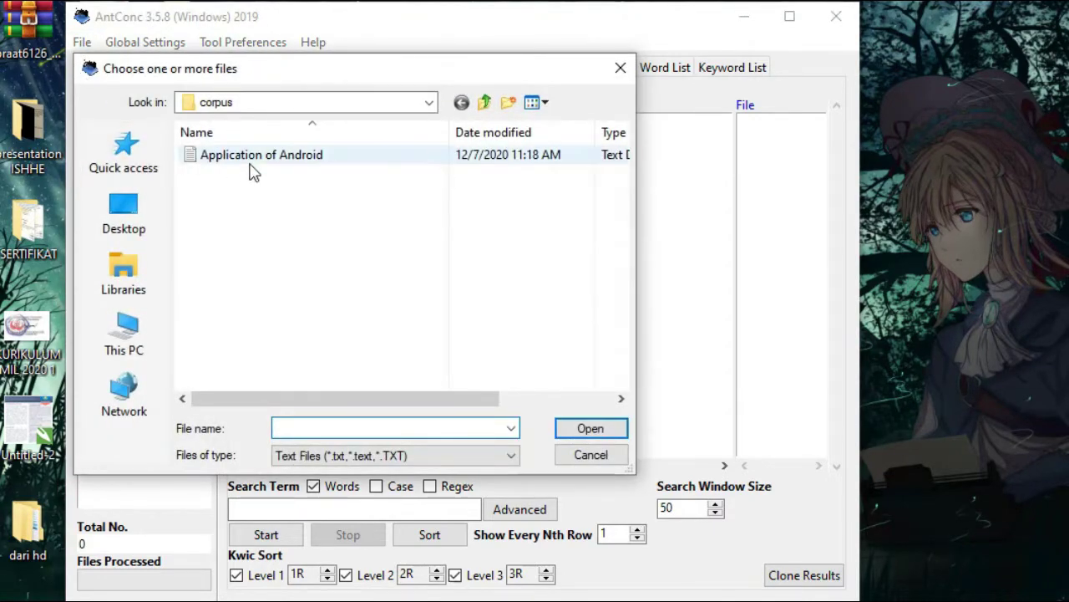
pyautogui.click(250, 161)
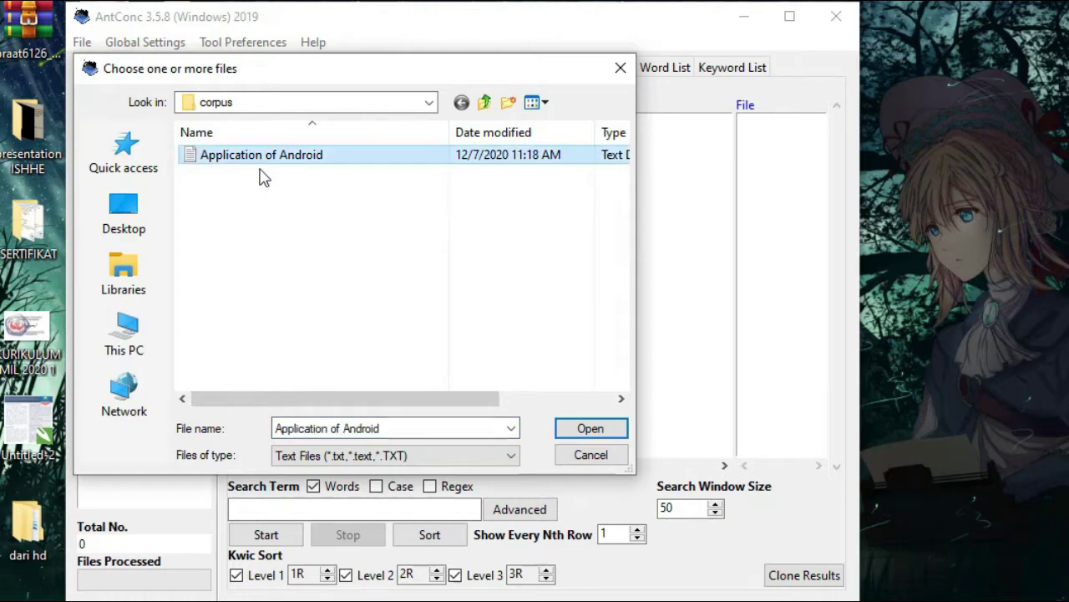
pyautogui.click(595, 430)
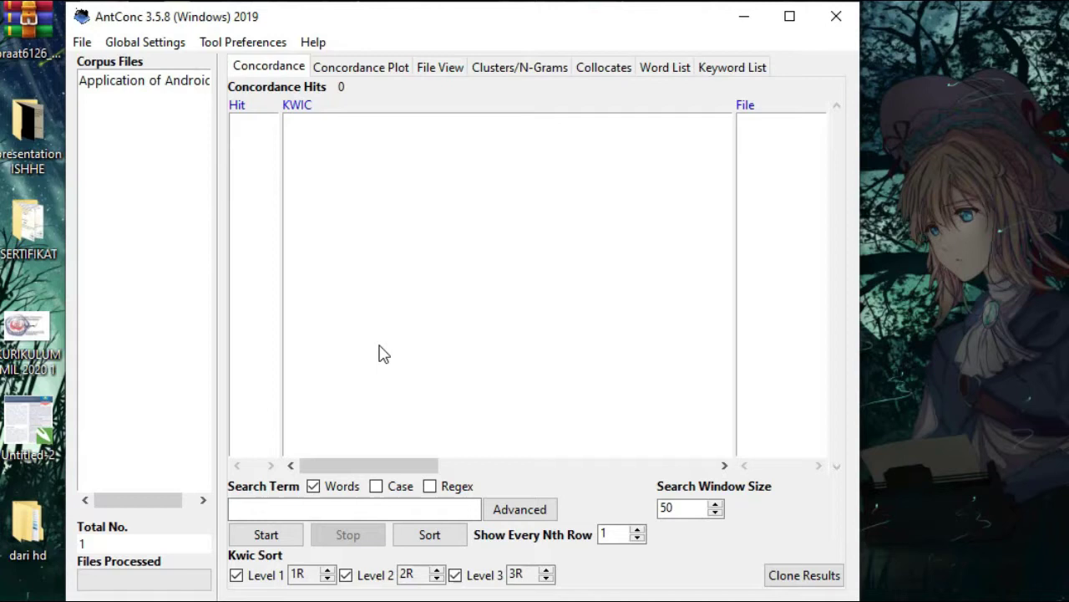
pyautogui.click(263, 509)
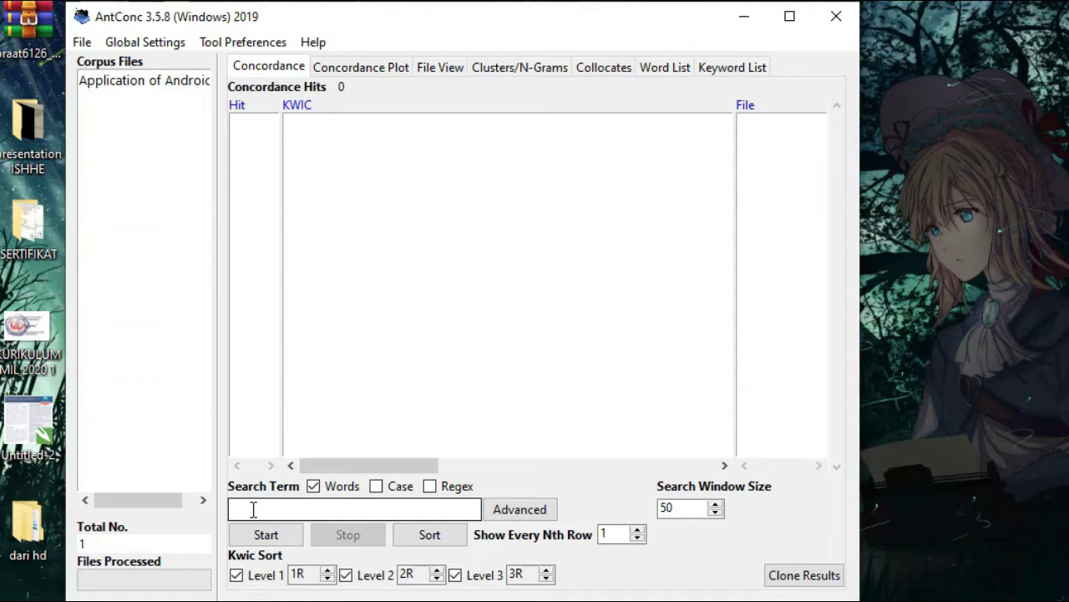
# - Run a concordance search for BLOOD, returning 73 hits
pyautogui.click(253, 509)
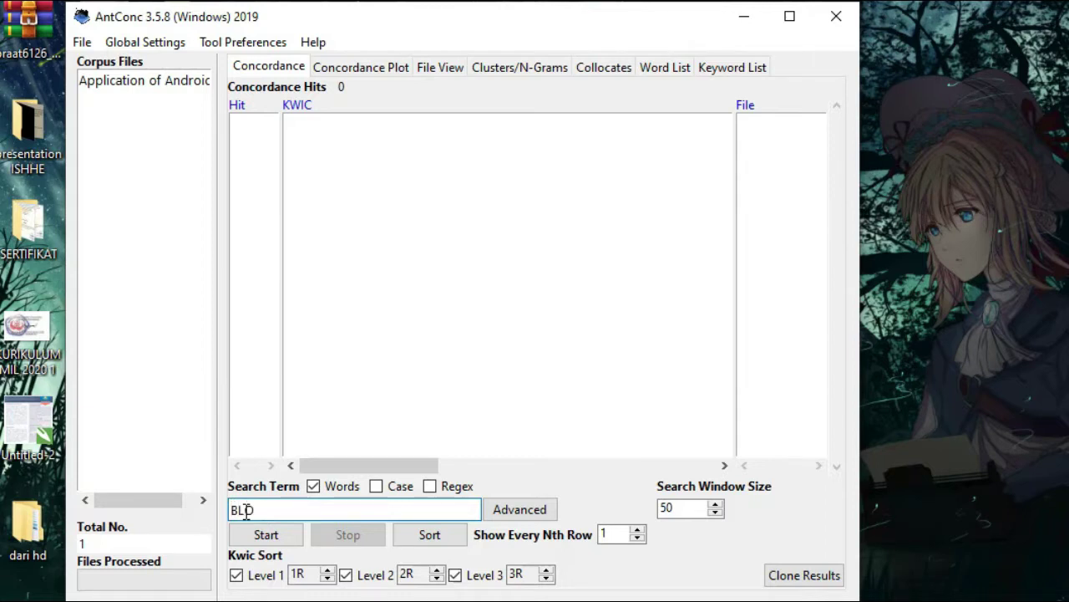
pyautogui.write('BLOOD')
pyautogui.click(275, 537)
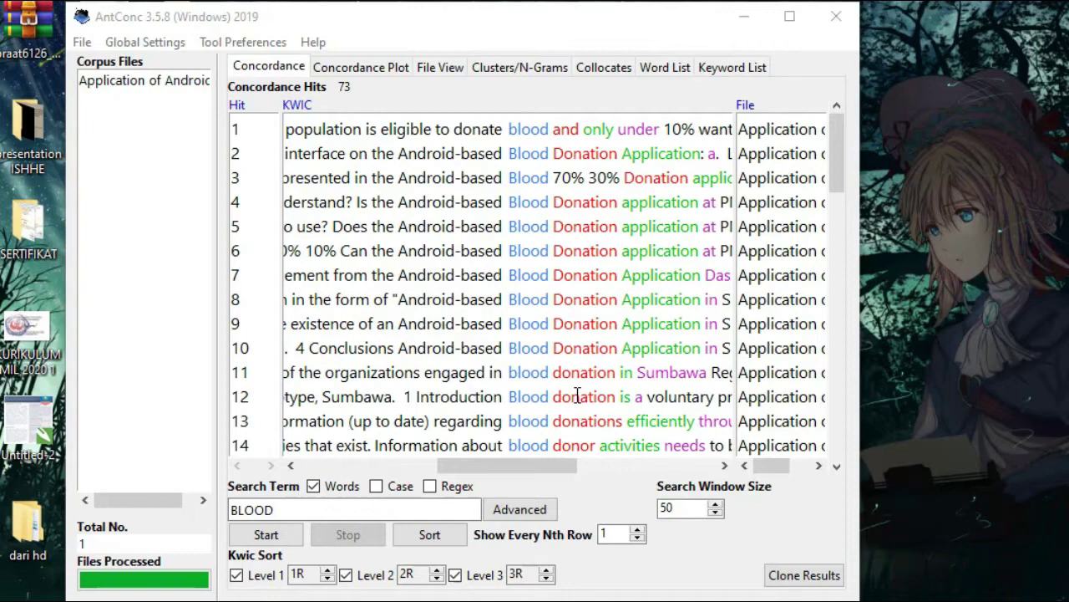
# - Select all 73 BLOOD concordance hit lines
pyautogui.click(252, 134)
pyautogui.scroll(-12, 725, 282)
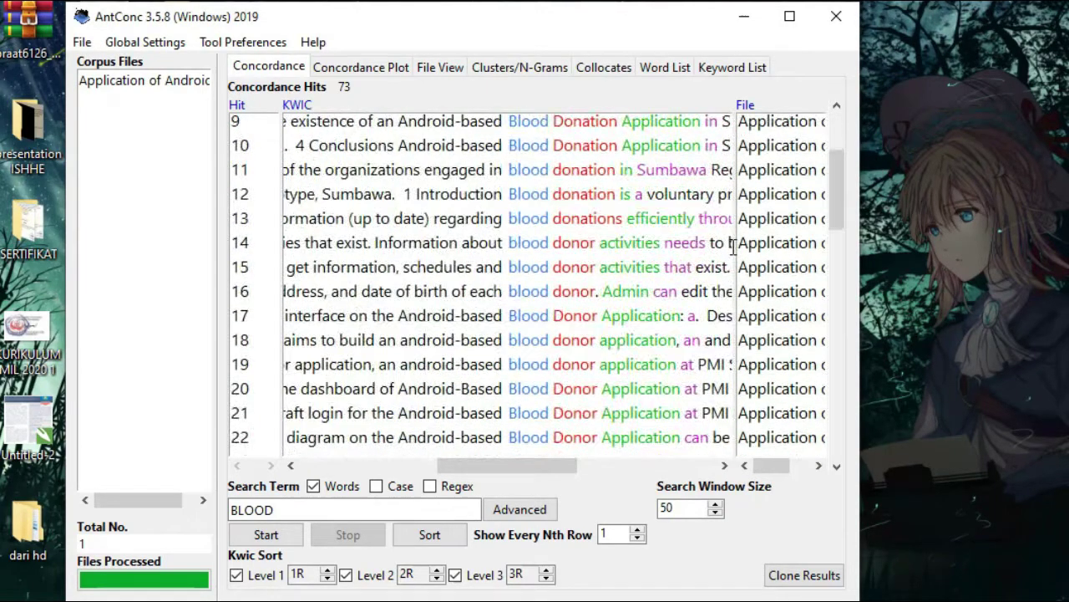
pyautogui.scroll(-5, 734, 247)
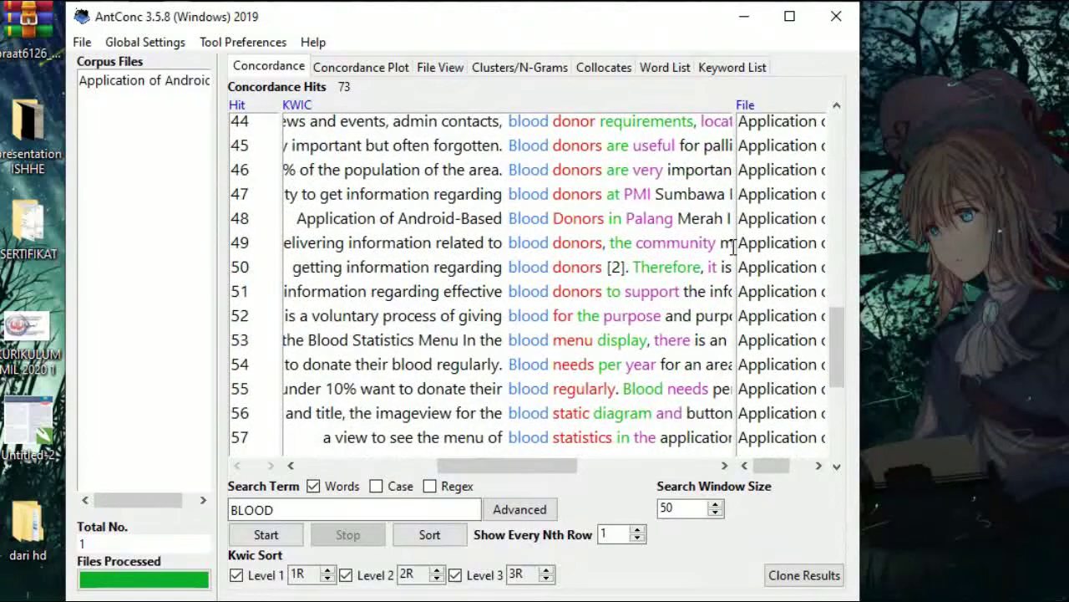
pyautogui.scroll(-1, 734, 247)
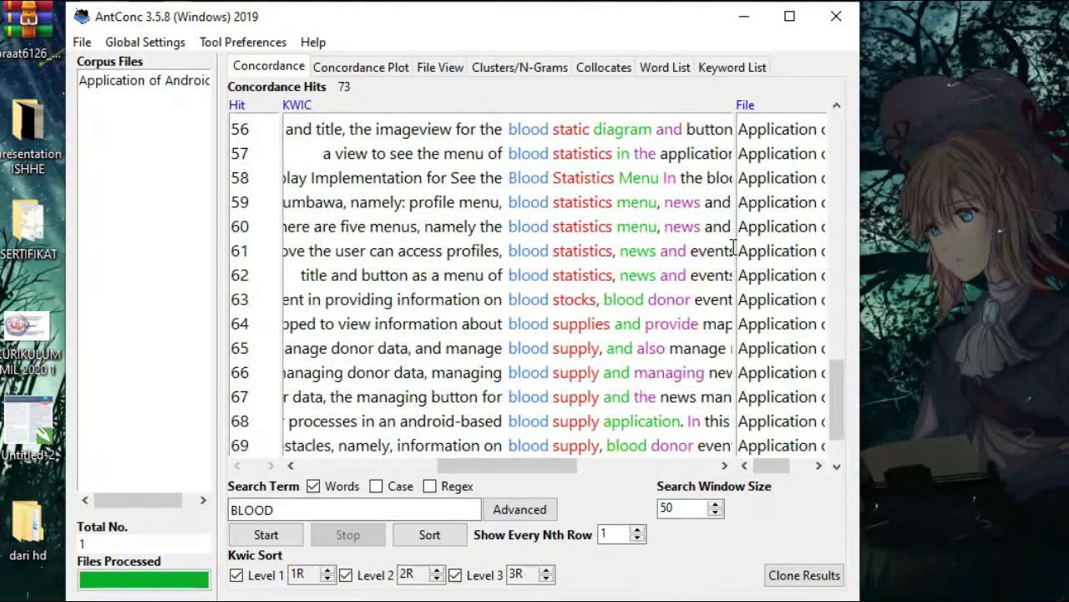
pyautogui.scroll(-2, 734, 246)
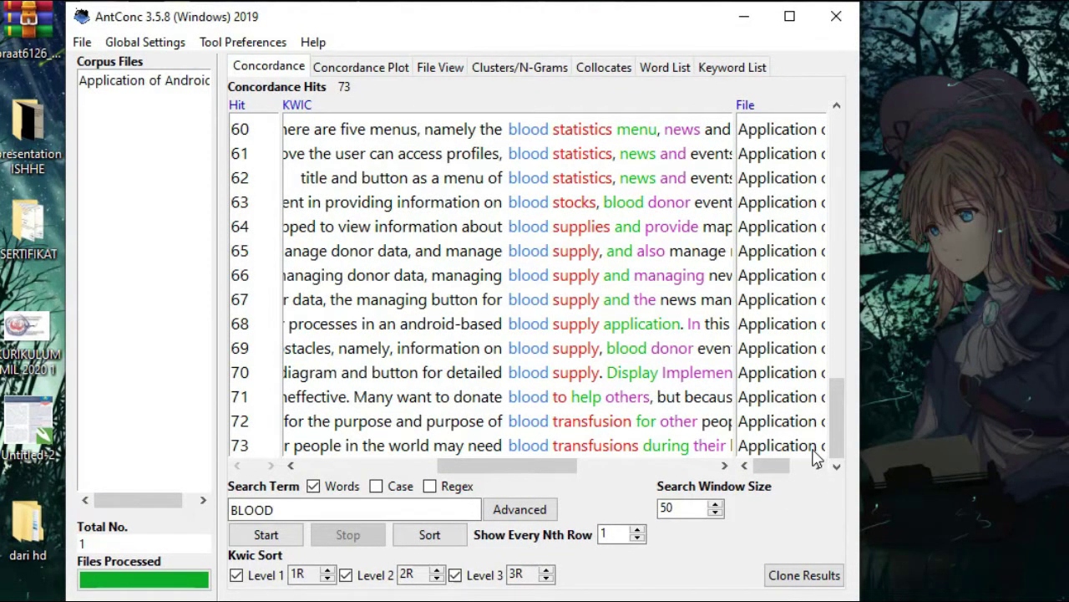
pyautogui.hotkey('ctrl', 'a')
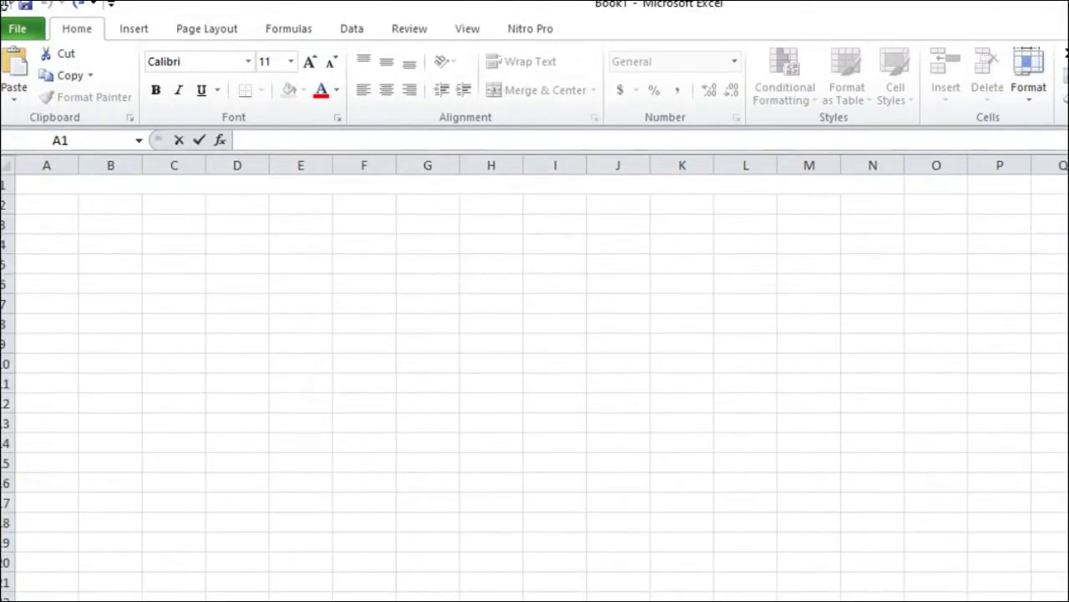
# - Paste the copied BLOOD concordance lines into Sheet1 starting at cell A1
pyautogui.click(51, 193)
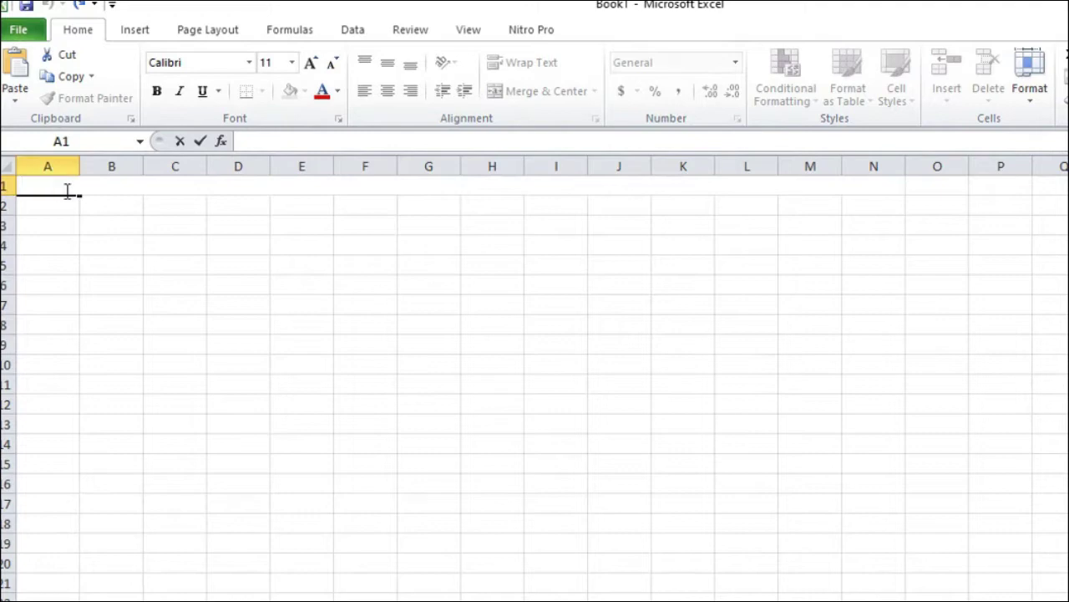
pyautogui.doubleClick(69, 192)
pyautogui.hotkey('ctrl', 'v')
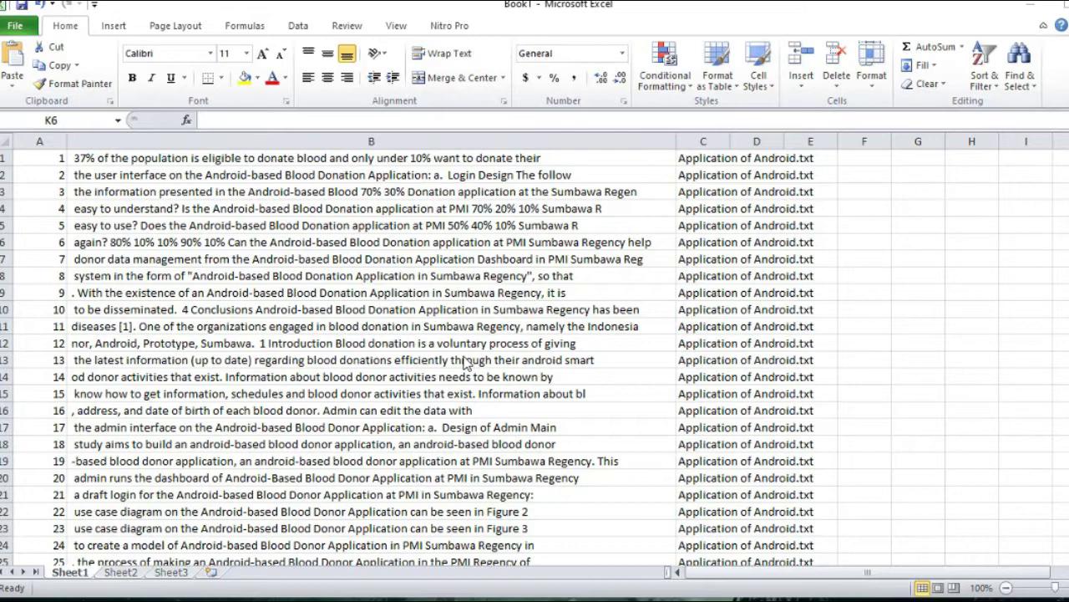
# - Replace every 'blood' with 'blood' formatted with a purple fill, making 95 replacements
pyautogui.hotkey('ctrl', 'f')
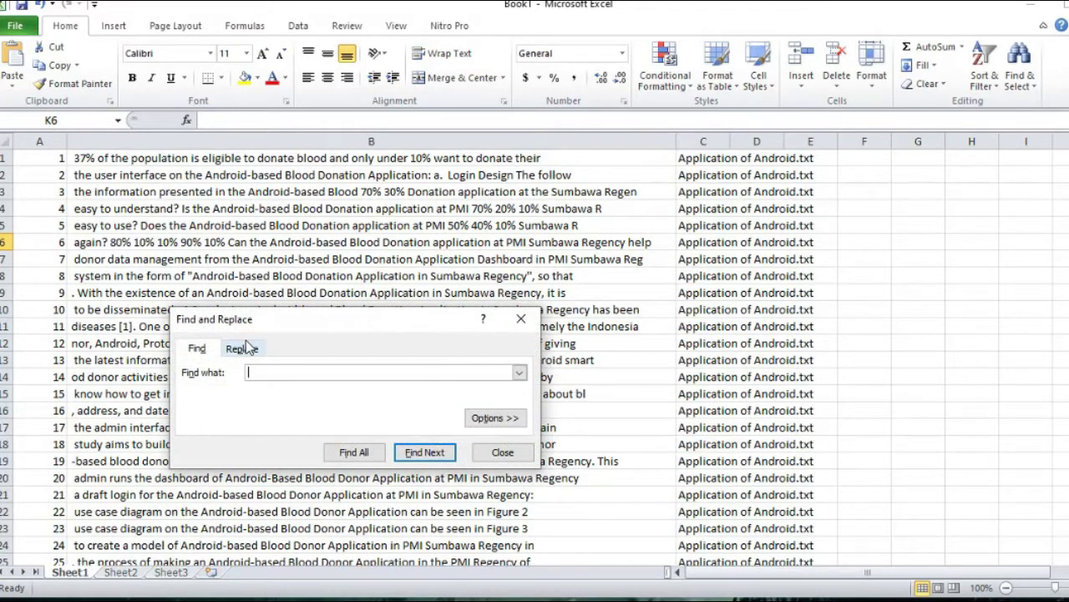
pyautogui.click(242, 349)
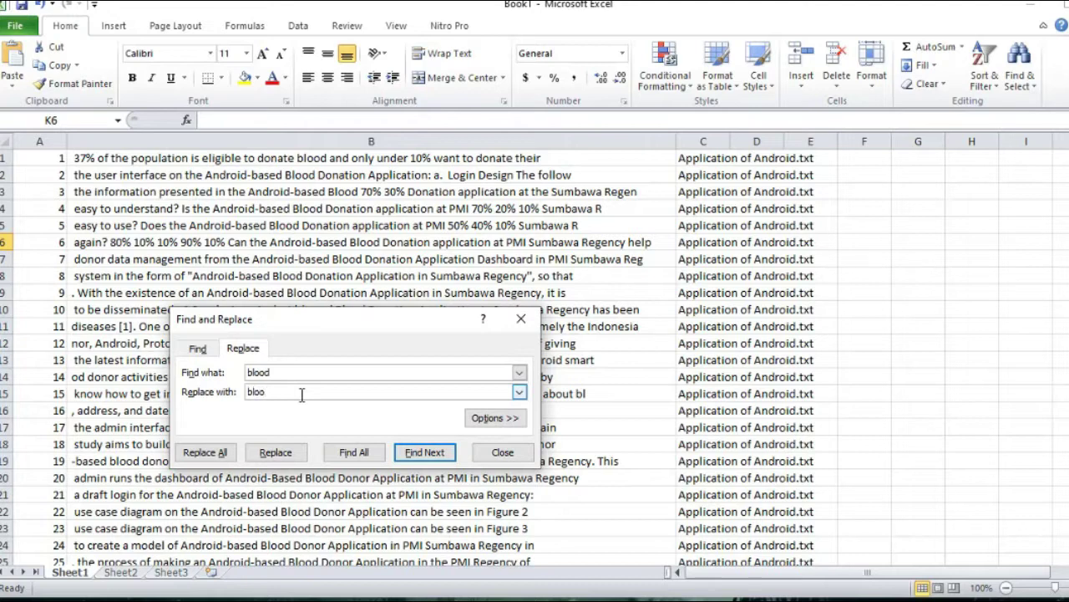
pyautogui.click(498, 418)
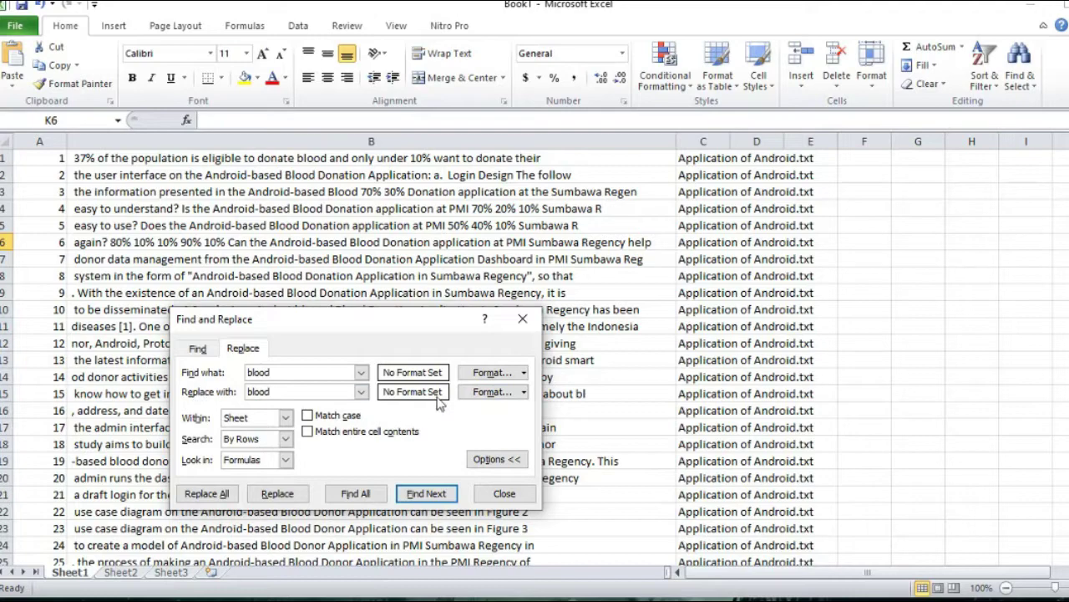
pyautogui.click(525, 391)
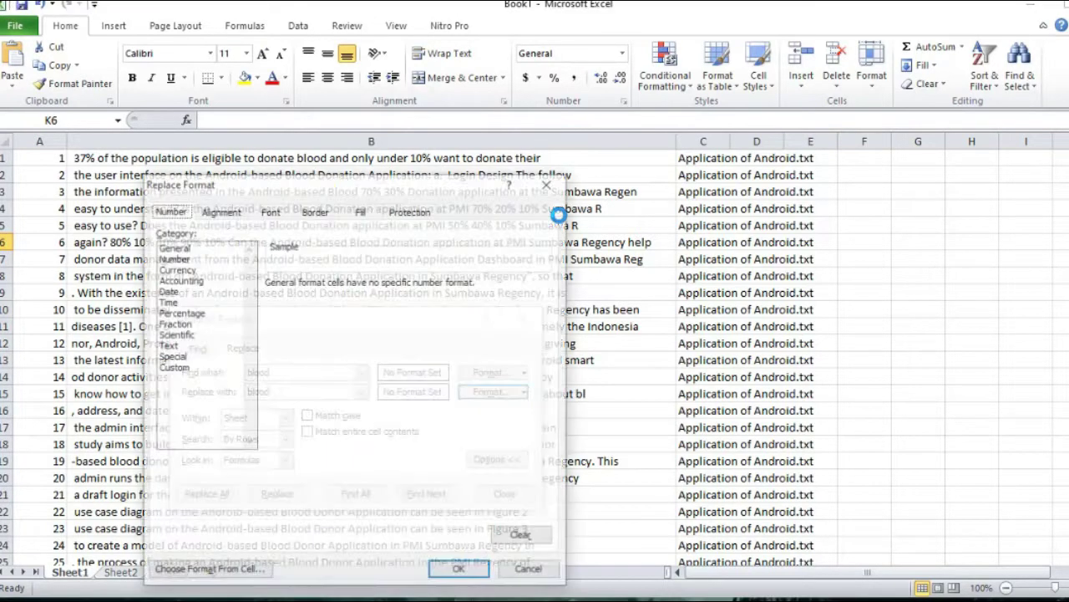
pyautogui.click(360, 211)
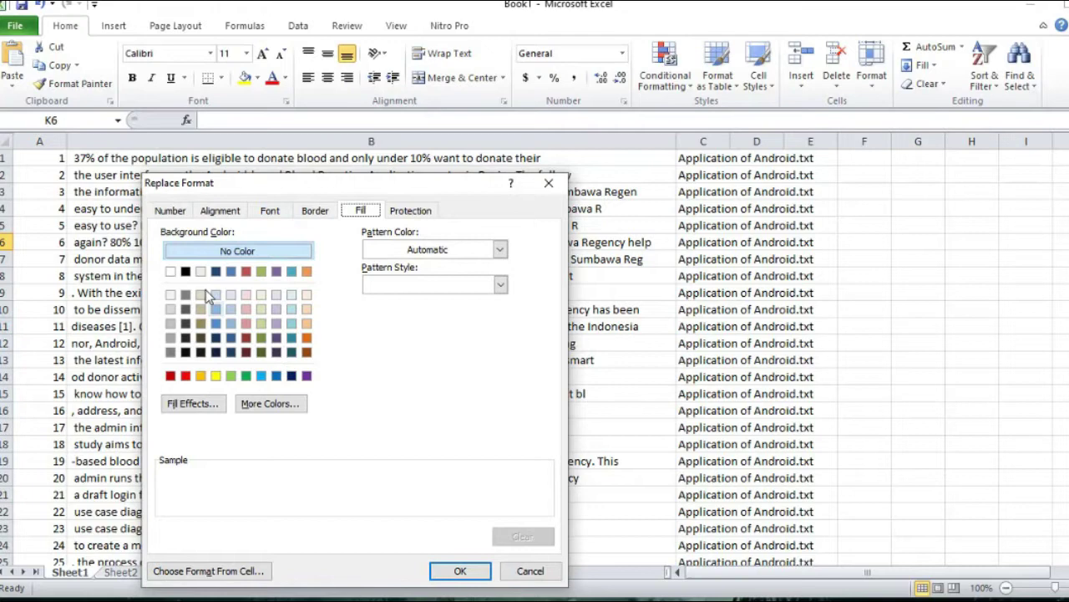
pyautogui.click(306, 377)
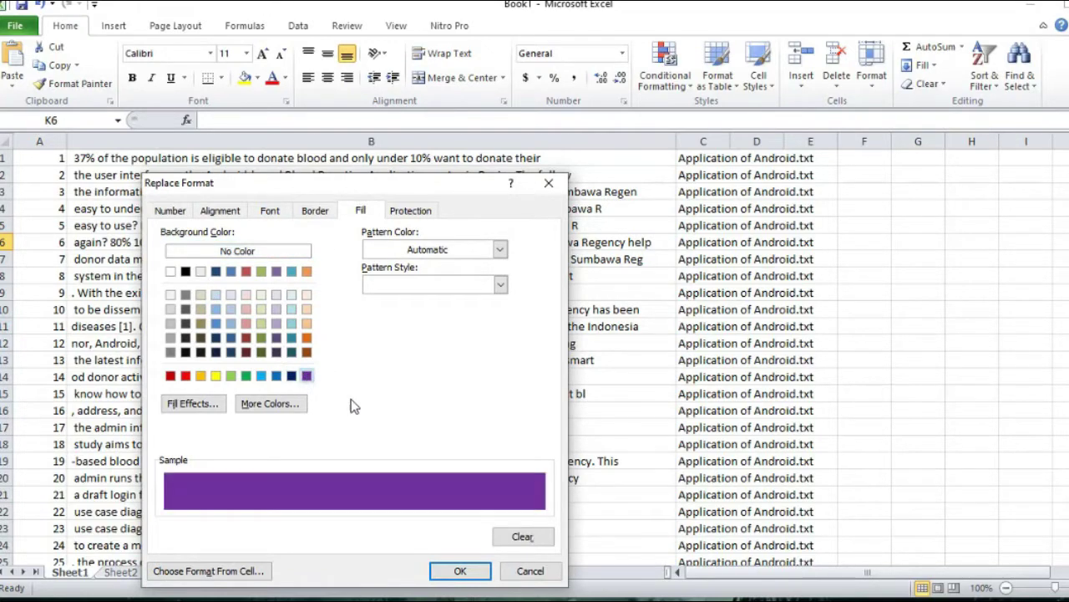
pyautogui.click(459, 574)
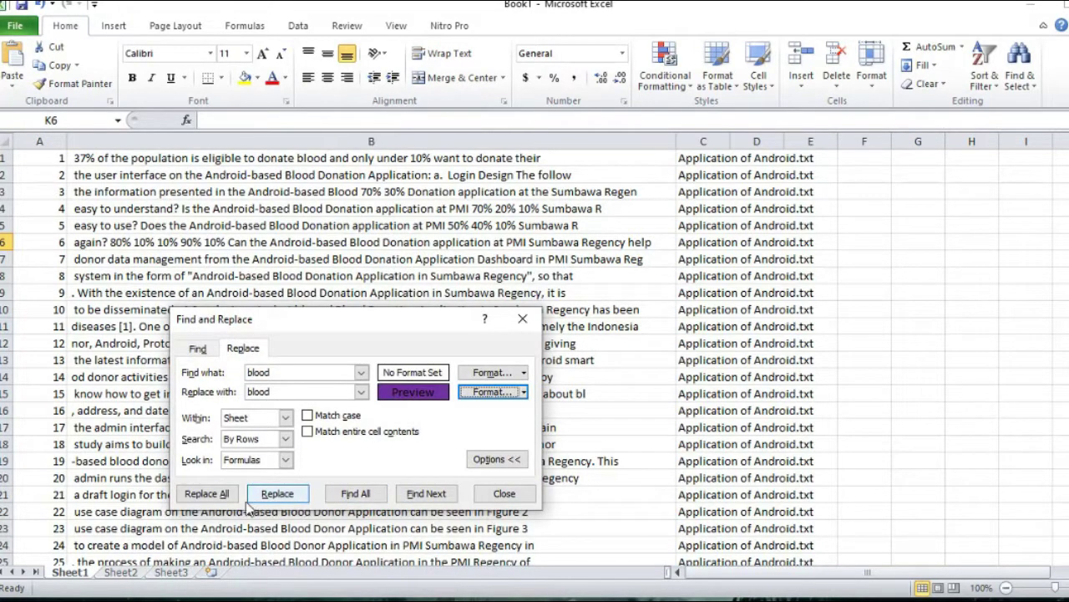
pyautogui.click(224, 495)
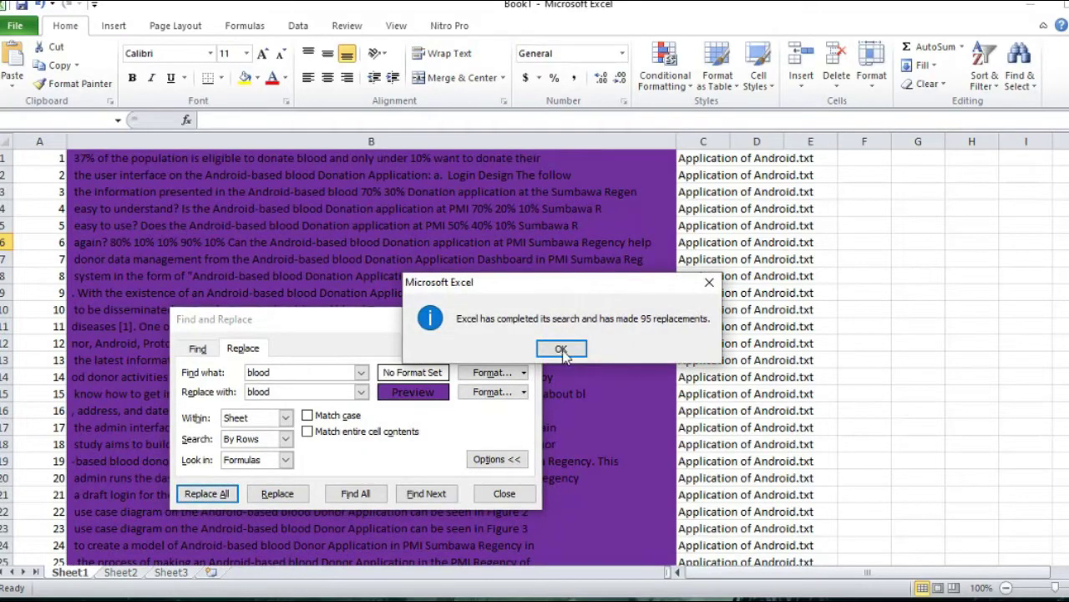
pyautogui.click(566, 351)
pyautogui.click(505, 494)
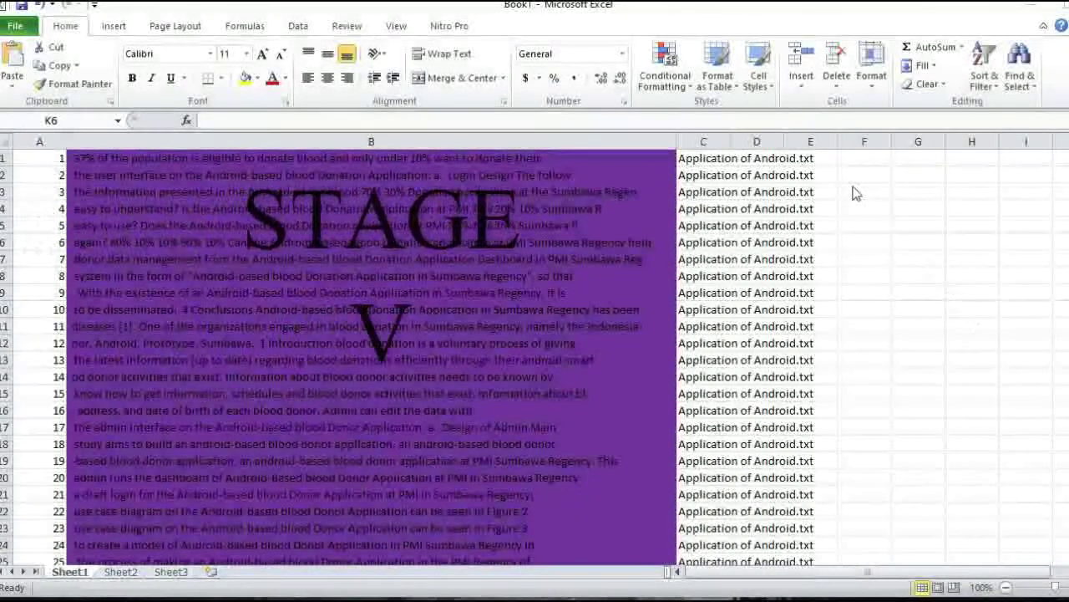
# - Enter =CONCATENATE(B1," (",C1,")") in G1, joining the first line with its source file
pyautogui.click(906, 159)
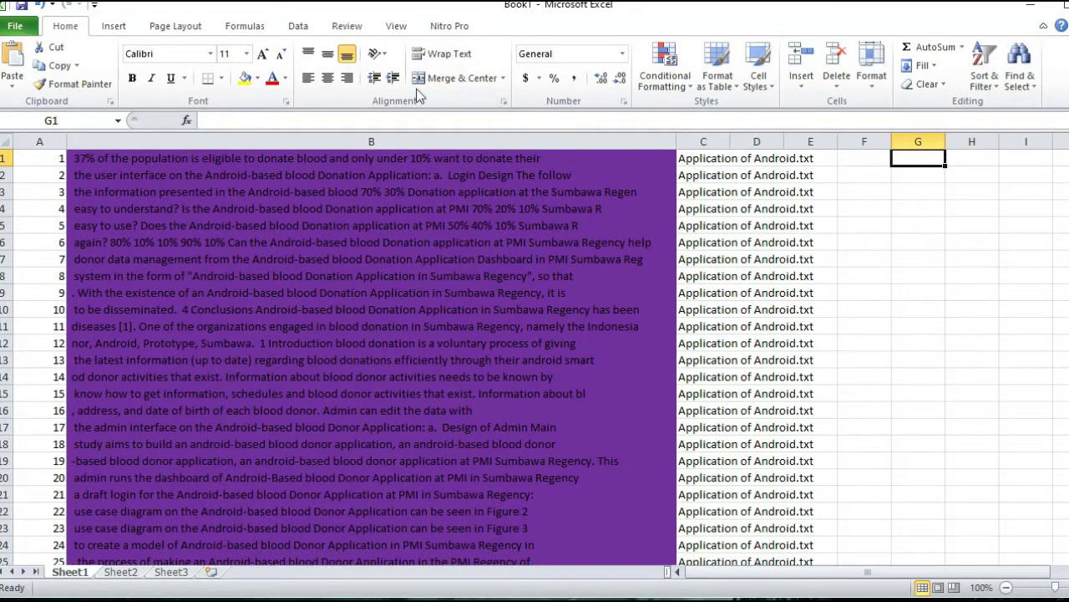
pyautogui.click(235, 28)
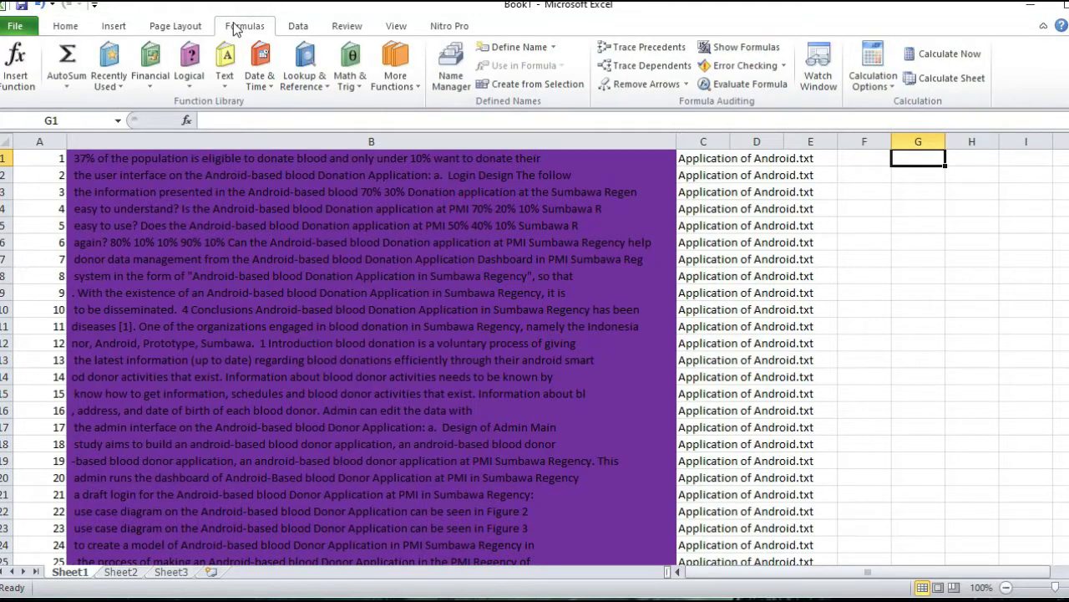
pyautogui.click(230, 86)
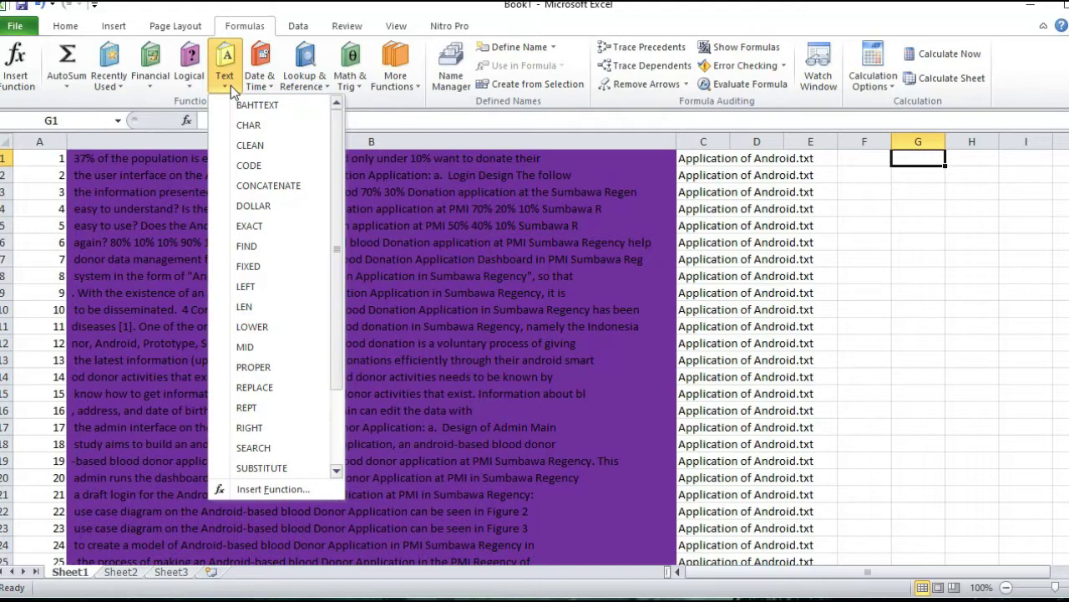
pyautogui.click(278, 184)
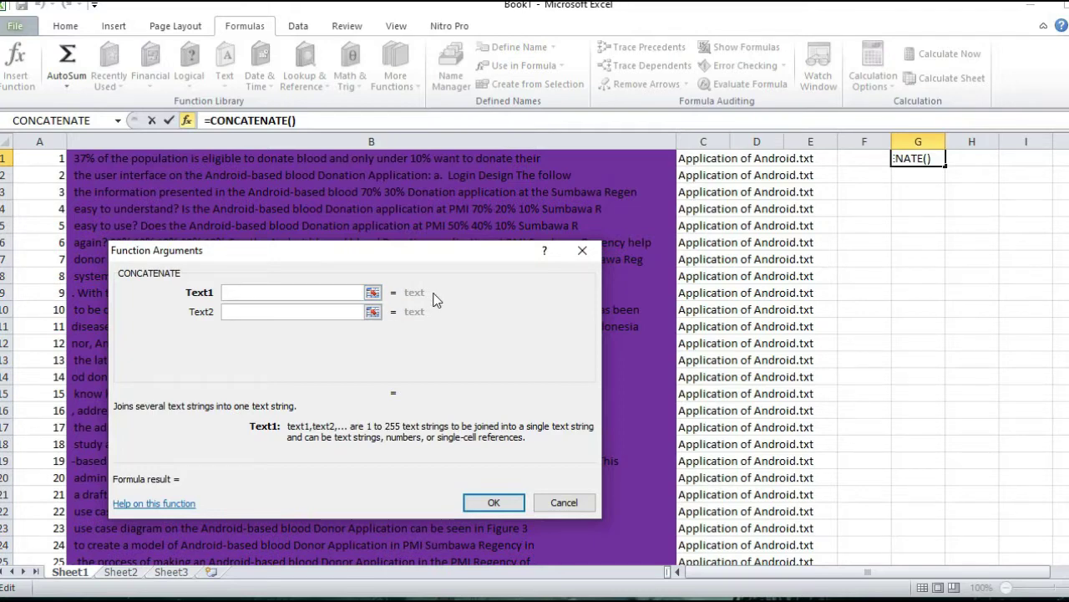
pyautogui.write('b')
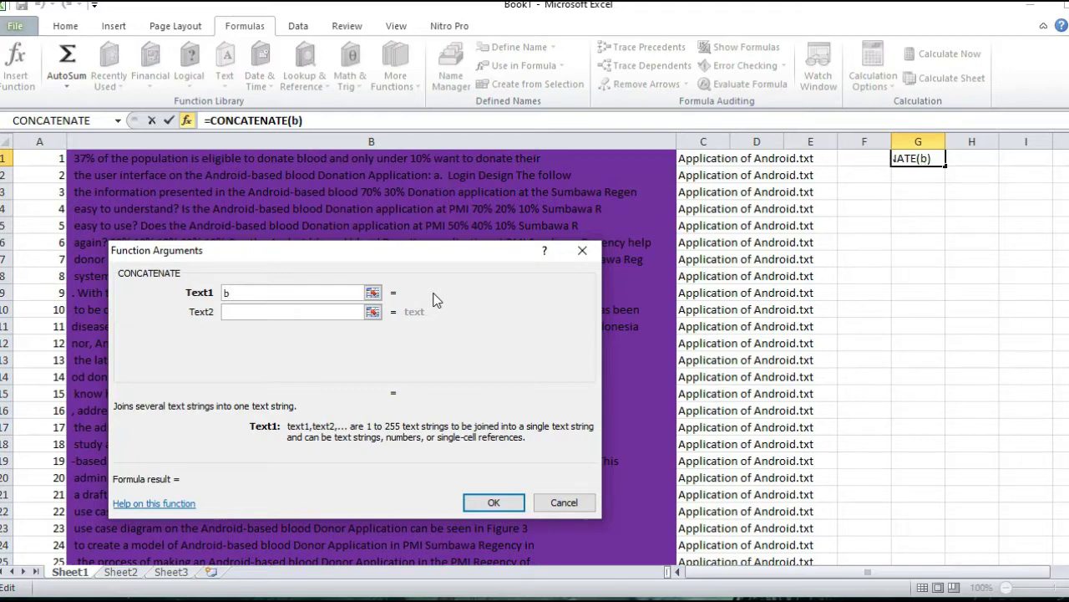
pyautogui.write('1')
pyautogui.click(291, 315)
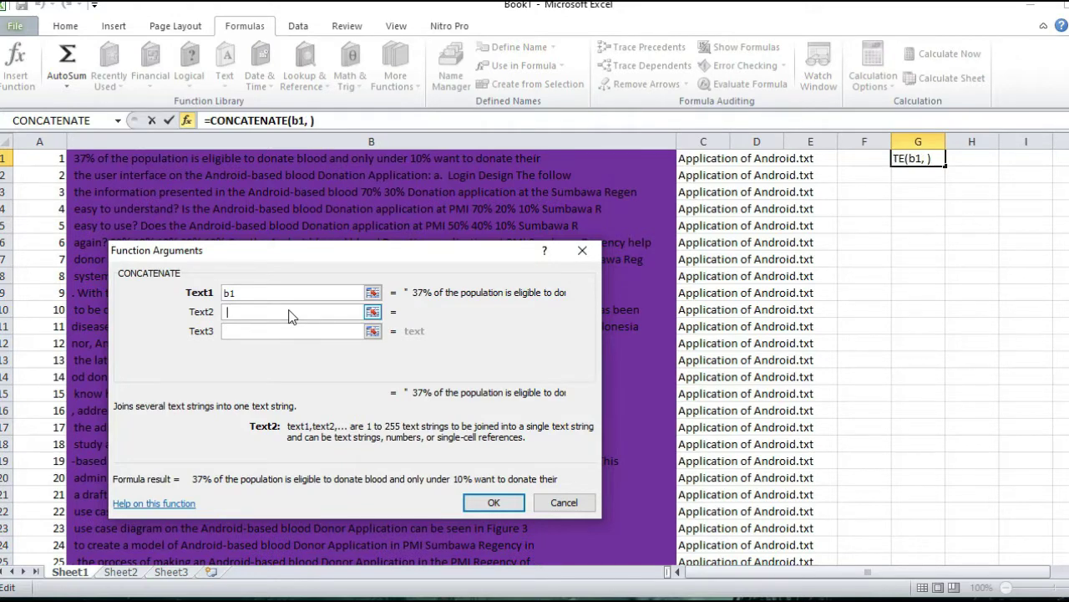
pyautogui.write('(')
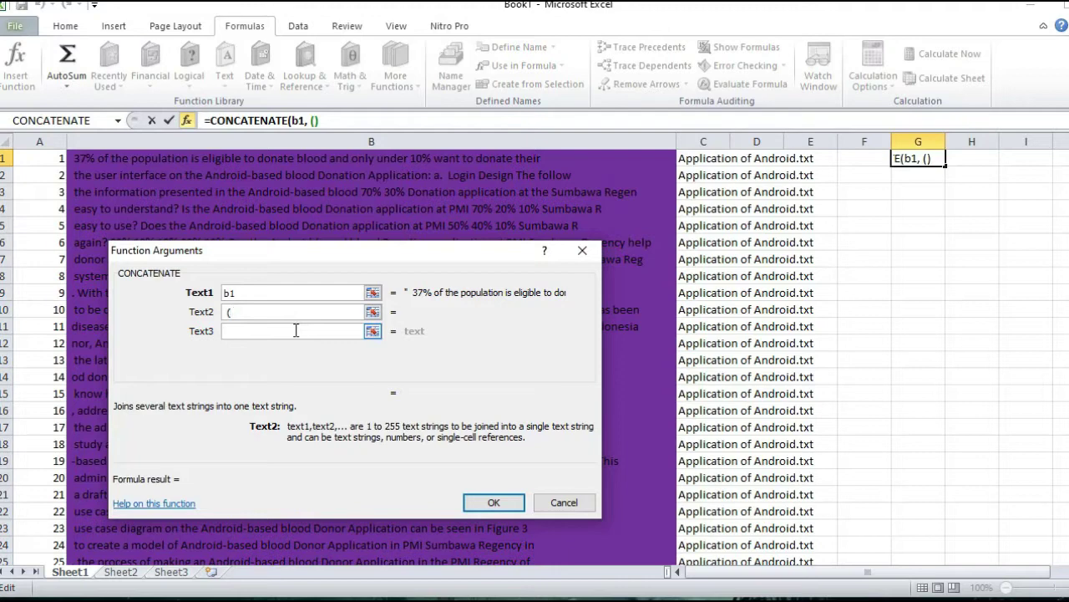
pyautogui.click(296, 333)
pyautogui.write('c1')
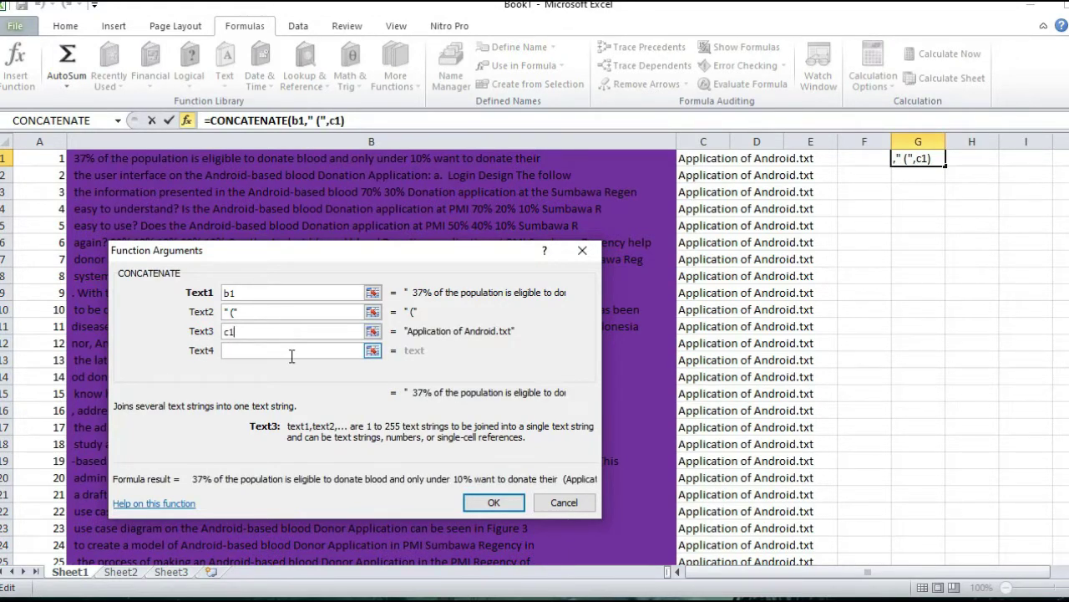
pyautogui.click(292, 353)
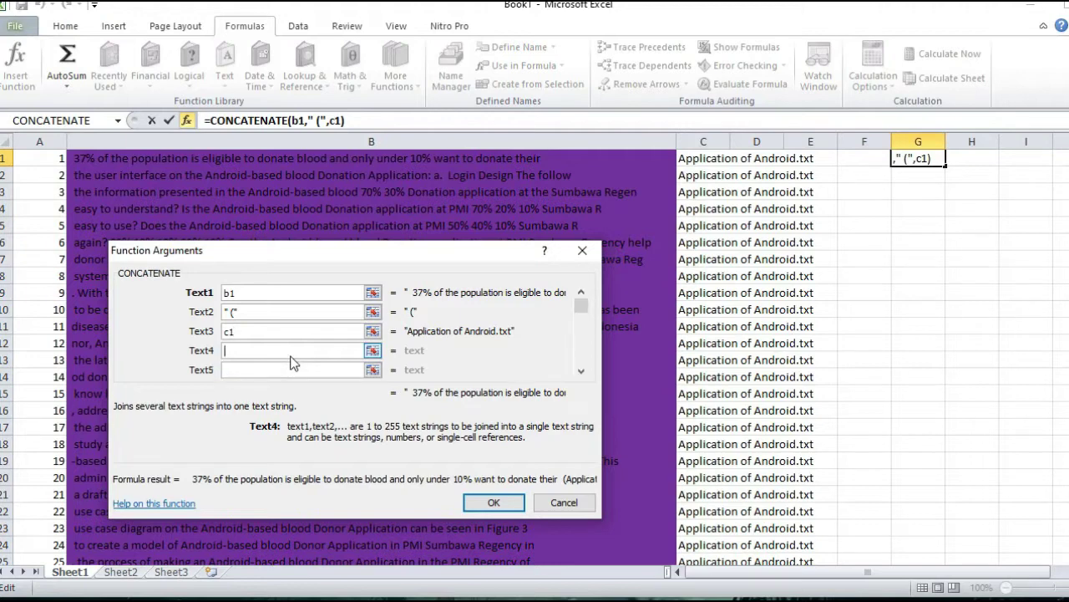
pyautogui.write(')')
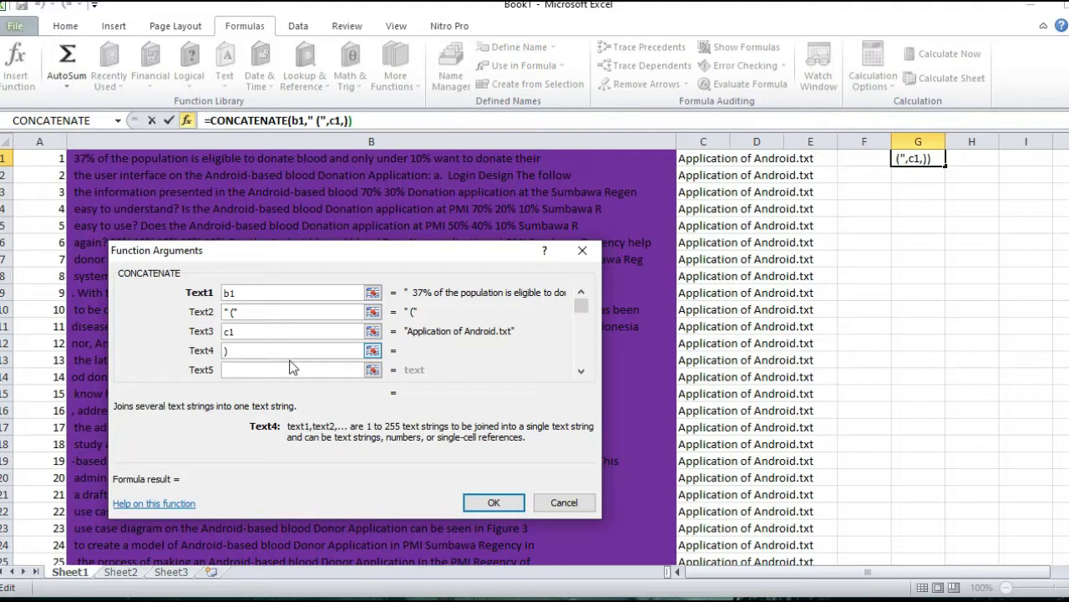
pyautogui.click(474, 504)
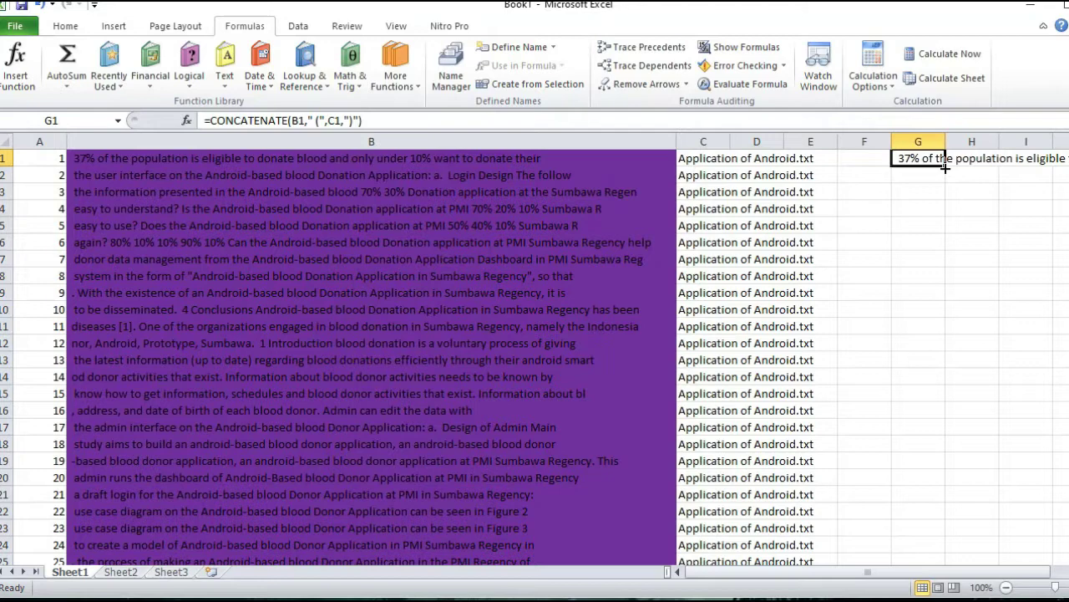
# - Fill the G1 joining formula down to row 73 and copy column G
pyautogui.moveTo(945, 166); pyautogui.dragTo(945, 166)
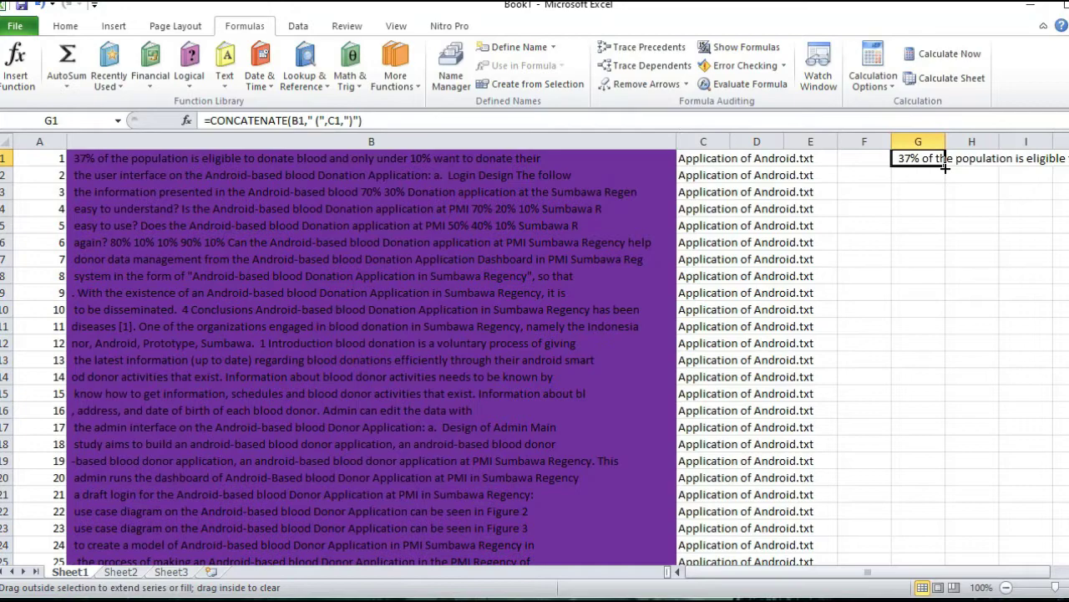
pyautogui.moveTo(945, 166); pyautogui.dragTo(918, 532)
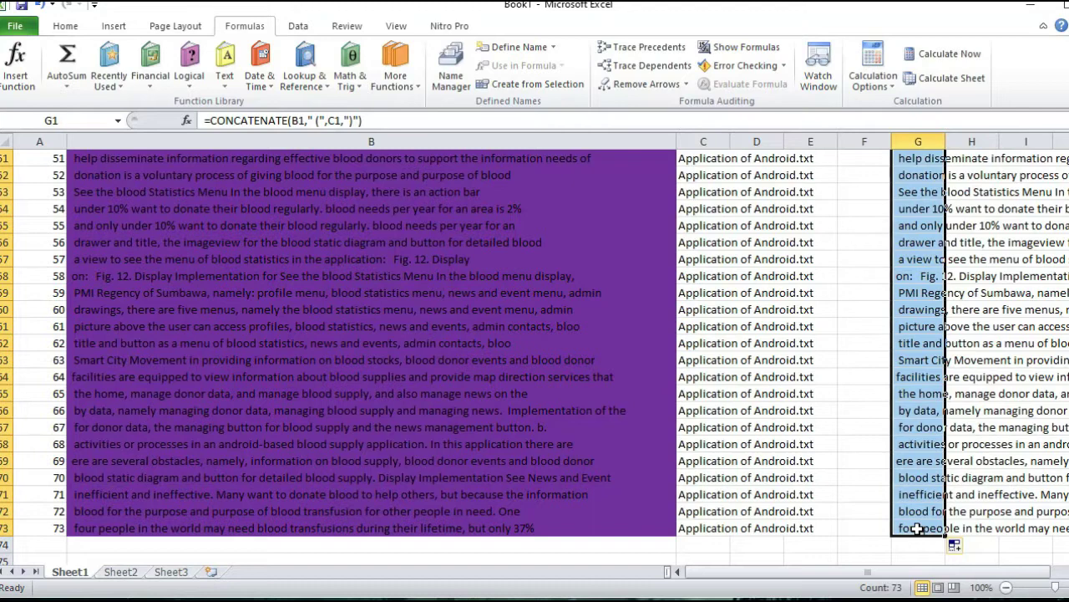
pyautogui.hotkey('ctrl', 'c')
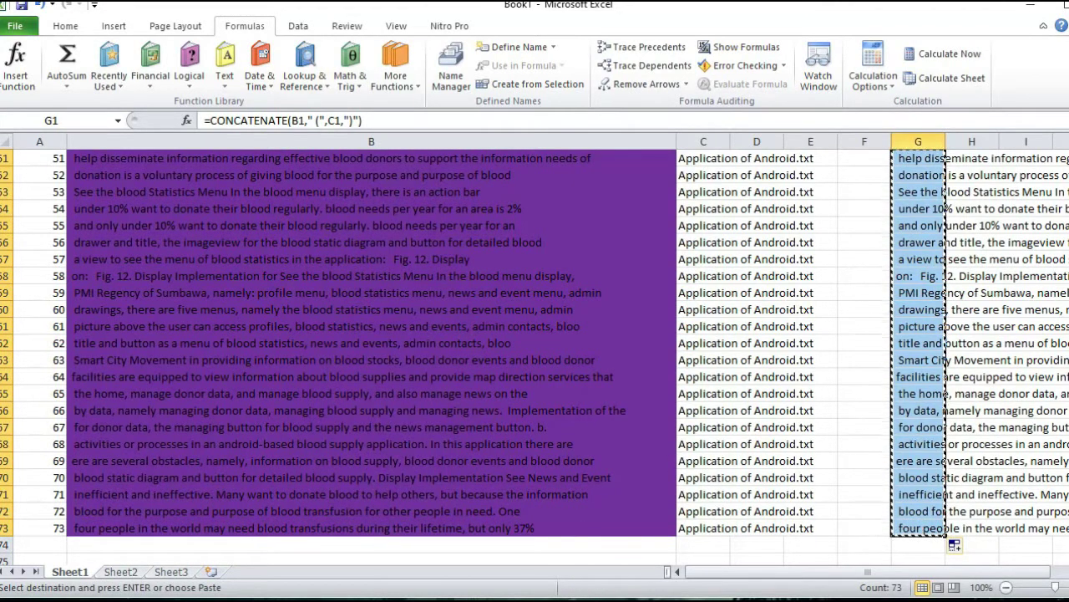
pyautogui.click(666, 599)
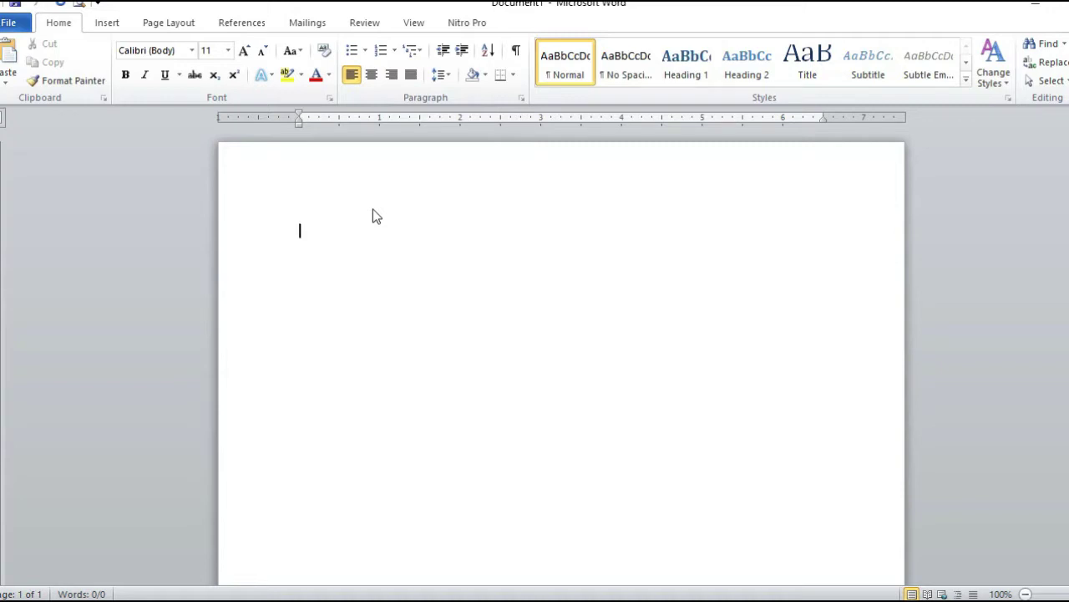
# - Paste the 73 joined concordance lines into the Word document as a table
pyautogui.hotkey('ctrl', 'v')
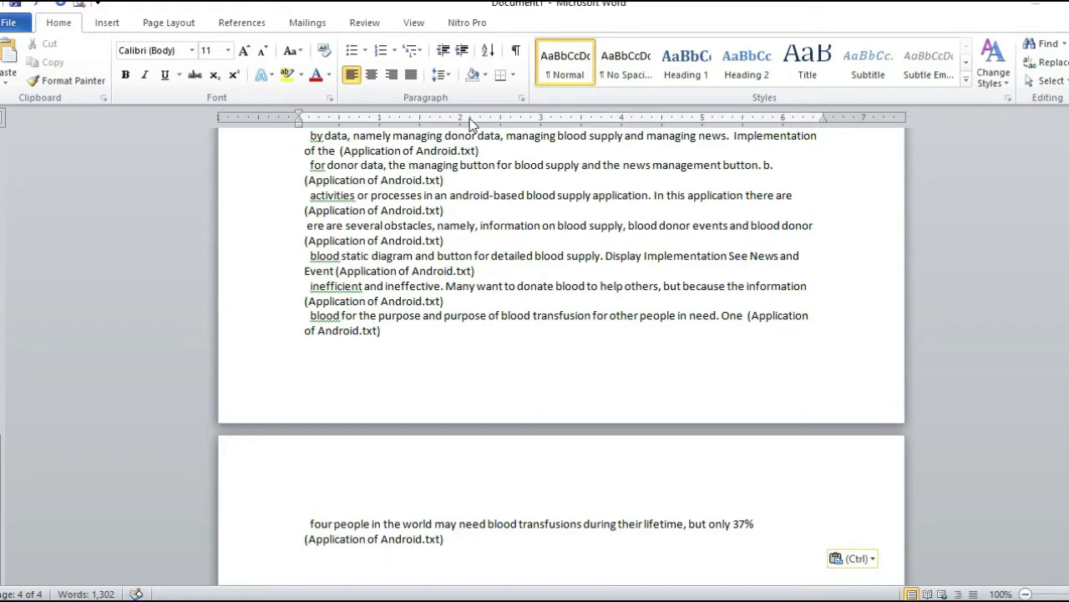
pyautogui.click(525, 157)
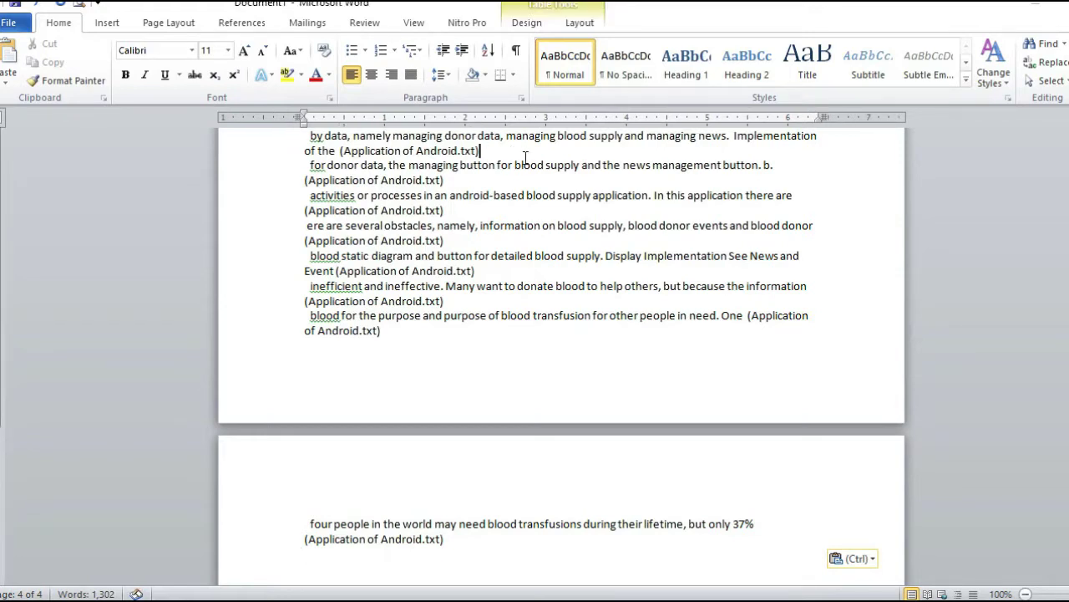
pyautogui.click(574, 27)
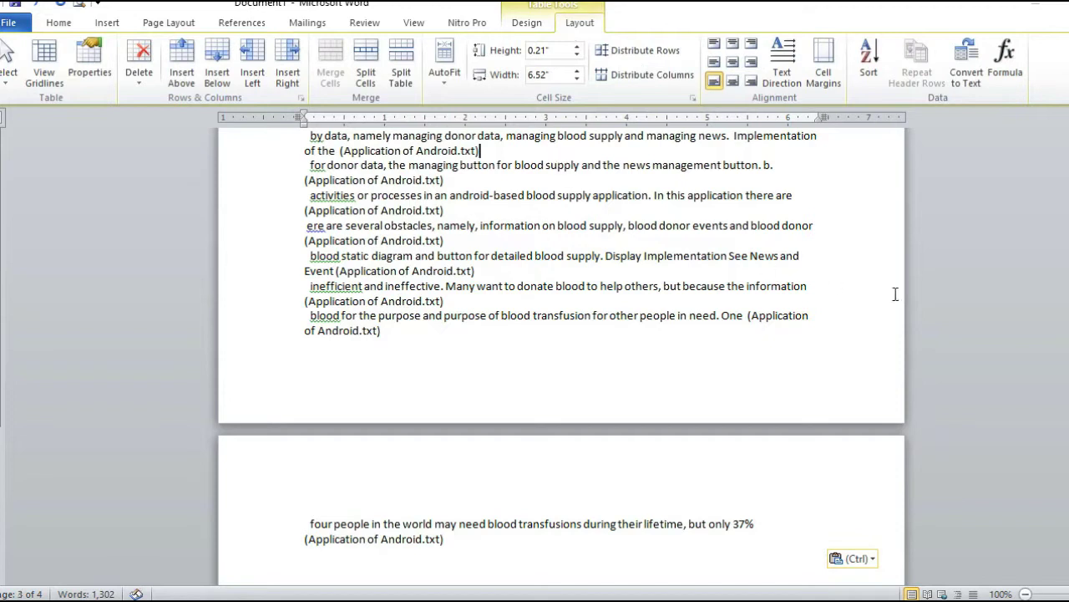
# - Convert the pasted table to text, separating rows with paragraph marks
pyautogui.click(973, 79)
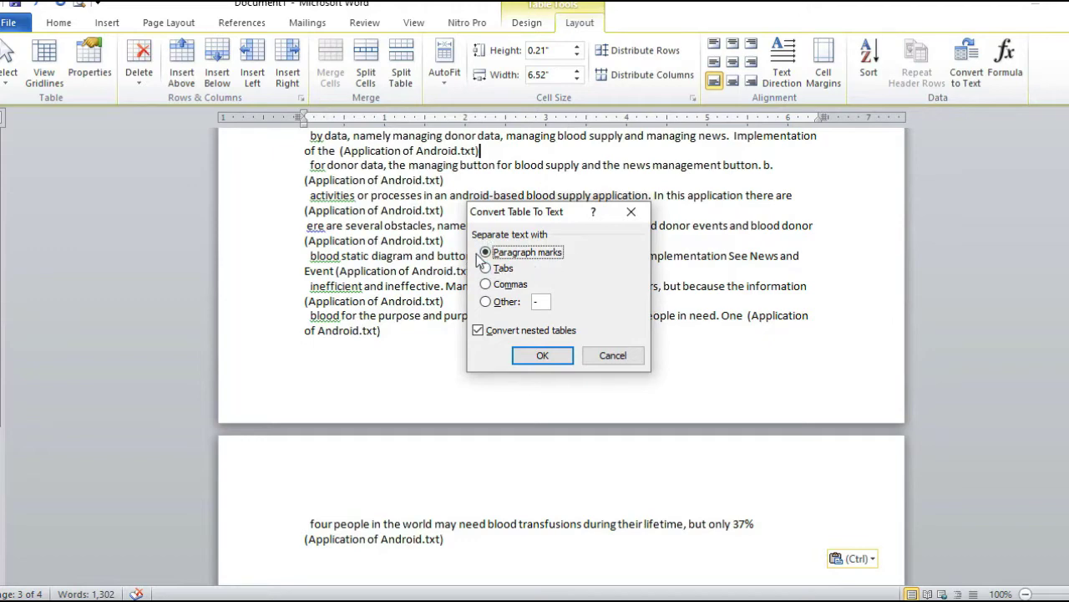
pyautogui.click(562, 356)
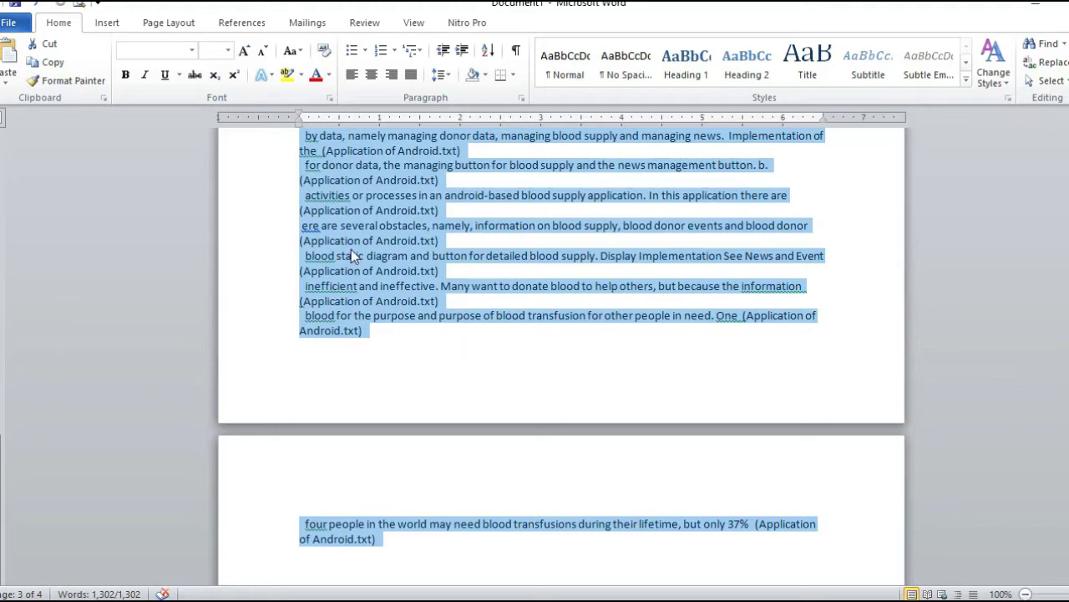
# - Number the selected concordance lines as a list from 1 to 73
pyautogui.click(380, 51)
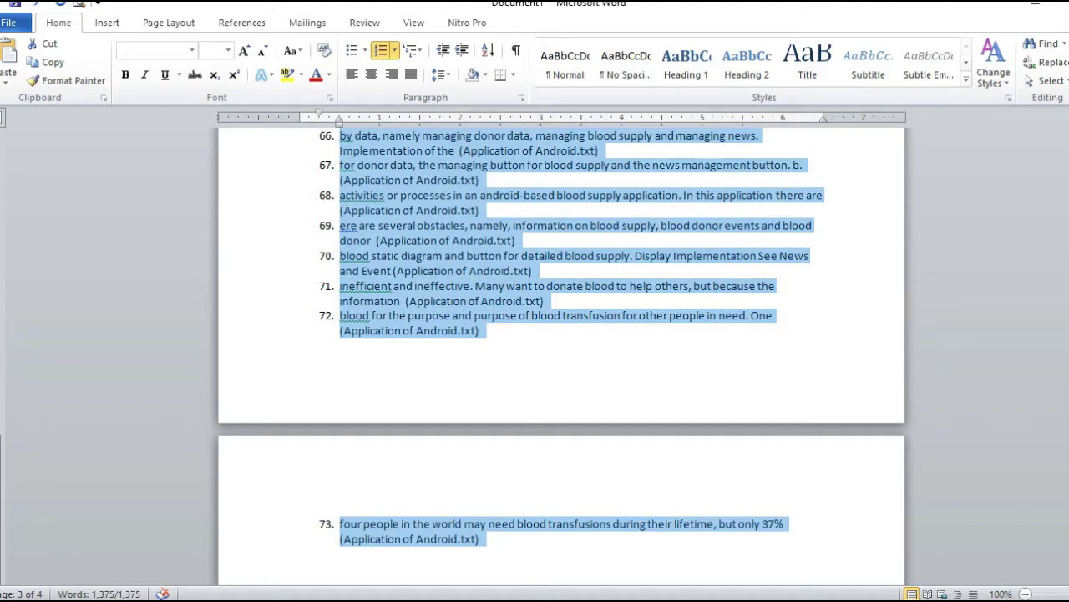
# - Set 'Application of Android', taken from line 71, as the Find text
pyautogui.click(1049, 62)
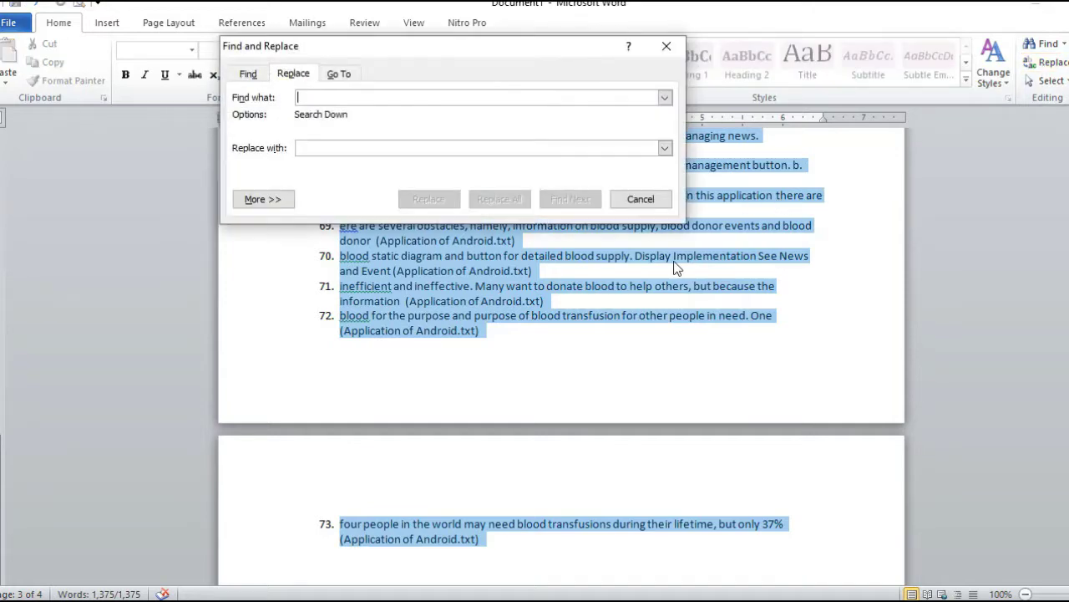
pyautogui.doubleClick(416, 300)
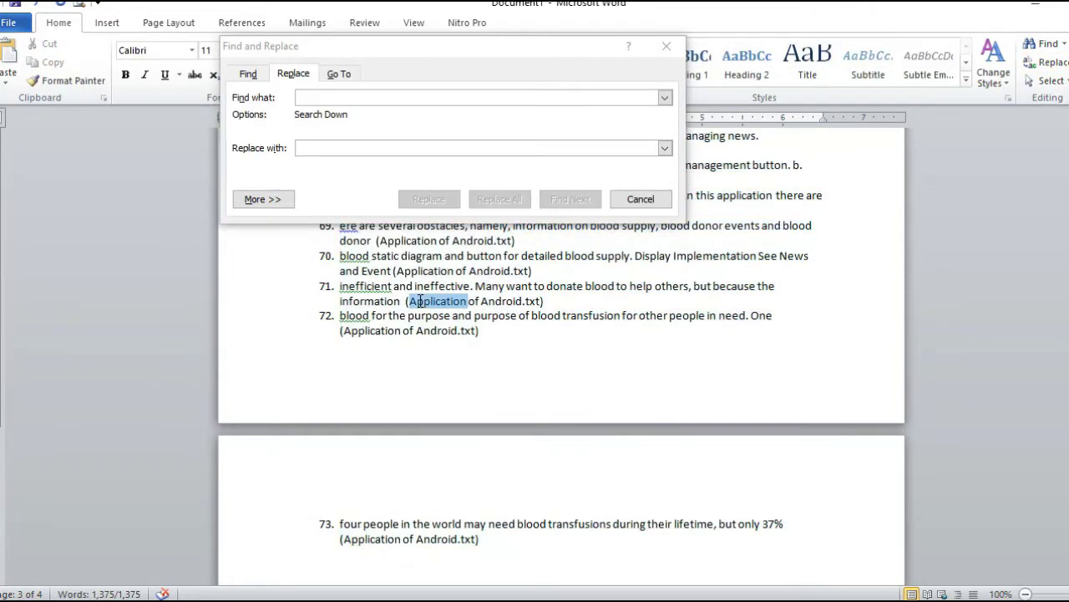
pyautogui.click(412, 300)
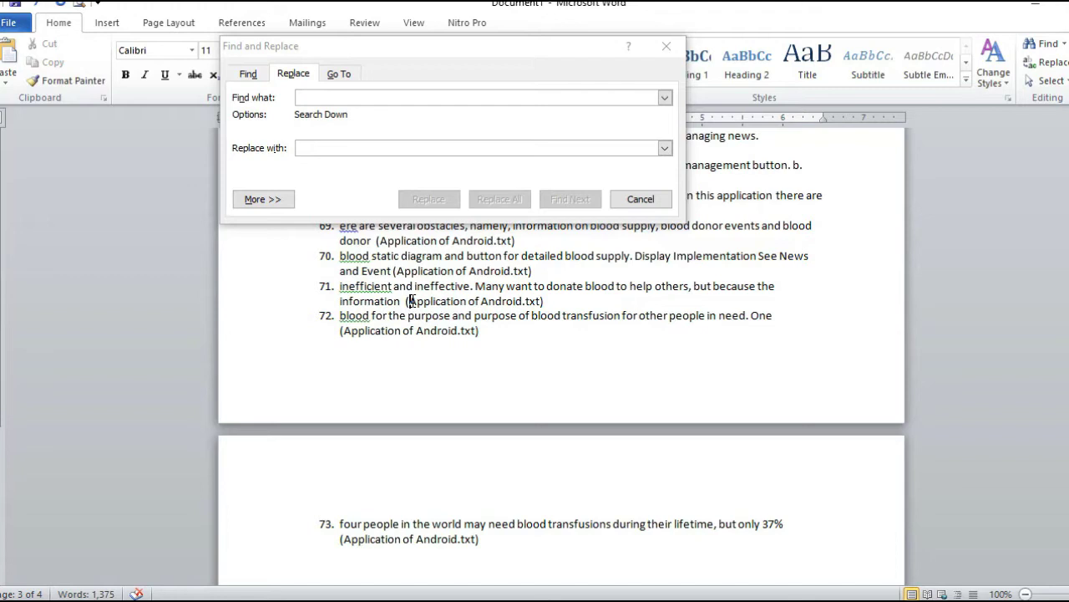
pyautogui.moveTo(411, 301); pyautogui.dragTo(522, 301)
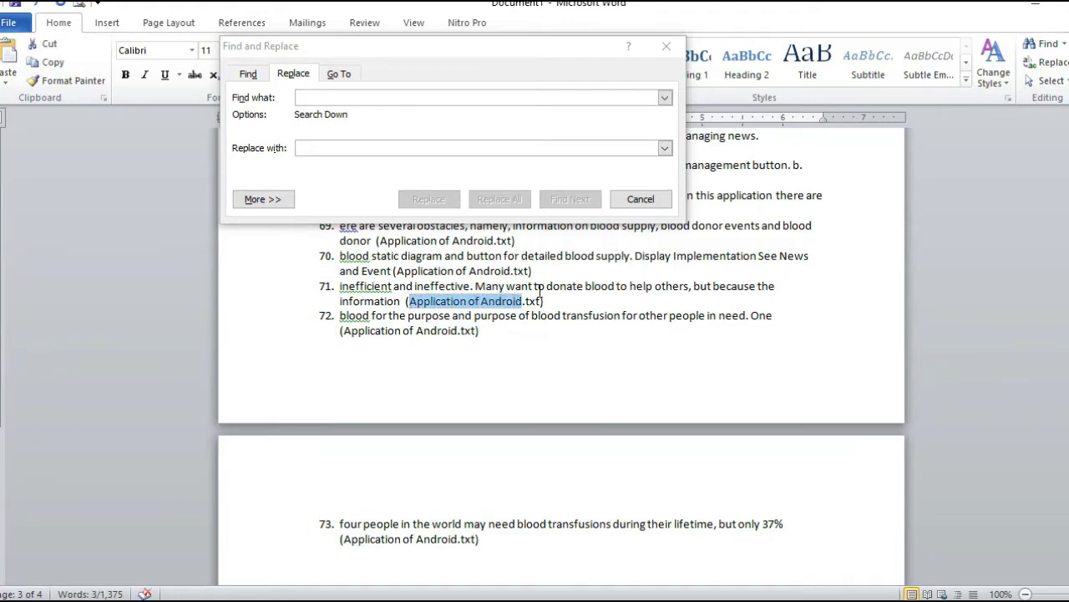
pyautogui.click(380, 96)
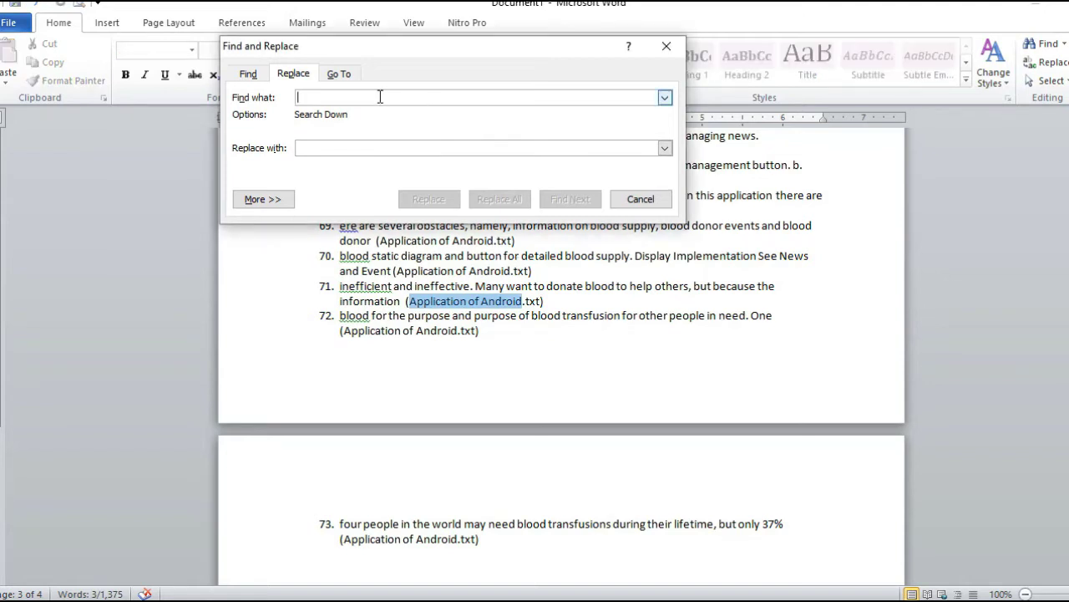
pyautogui.hotkey('ctrl', 'v')
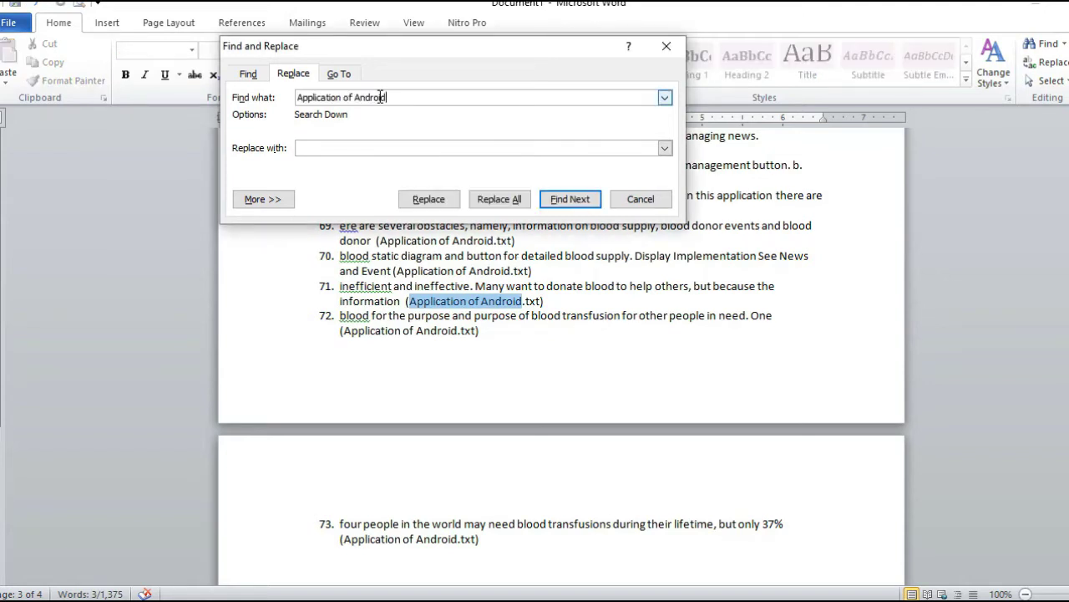
# - Replace all 74 occurrences with 'APP' so each tag reads (APP.txt)
pyautogui.click(354, 149)
pyautogui.write('ap')
pyautogui.press('BackSpace')
pyautogui.press('BackSpace')
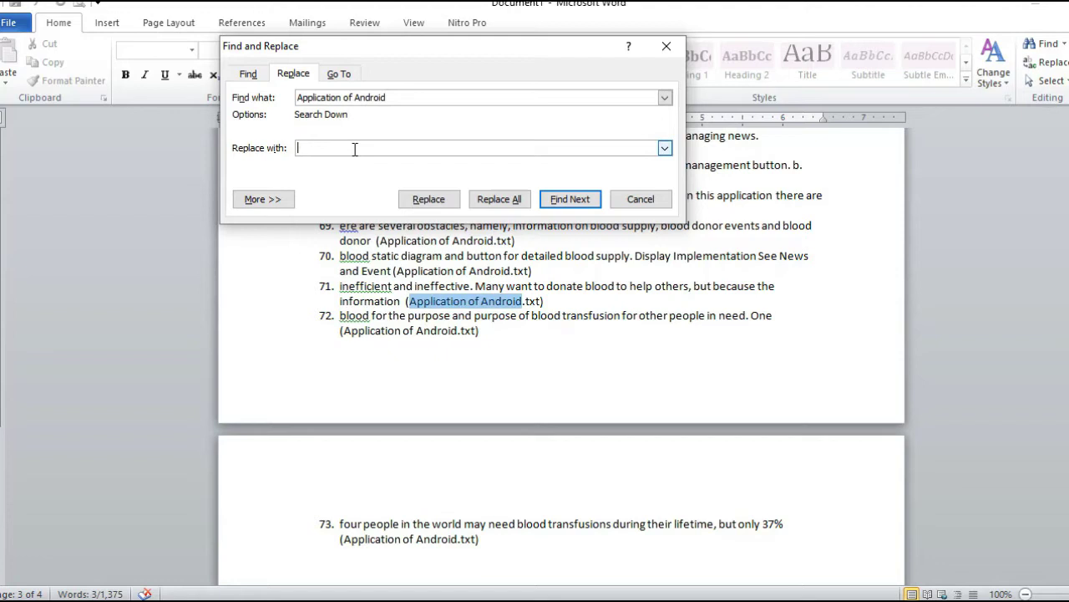
pyautogui.write('APP')
pyautogui.click(487, 203)
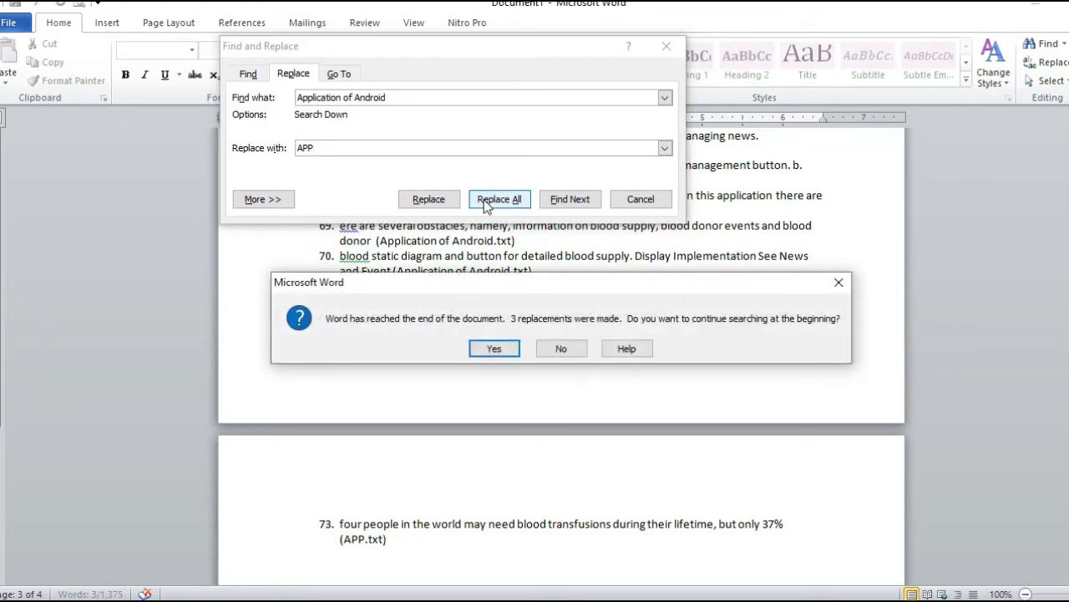
pyautogui.click(495, 346)
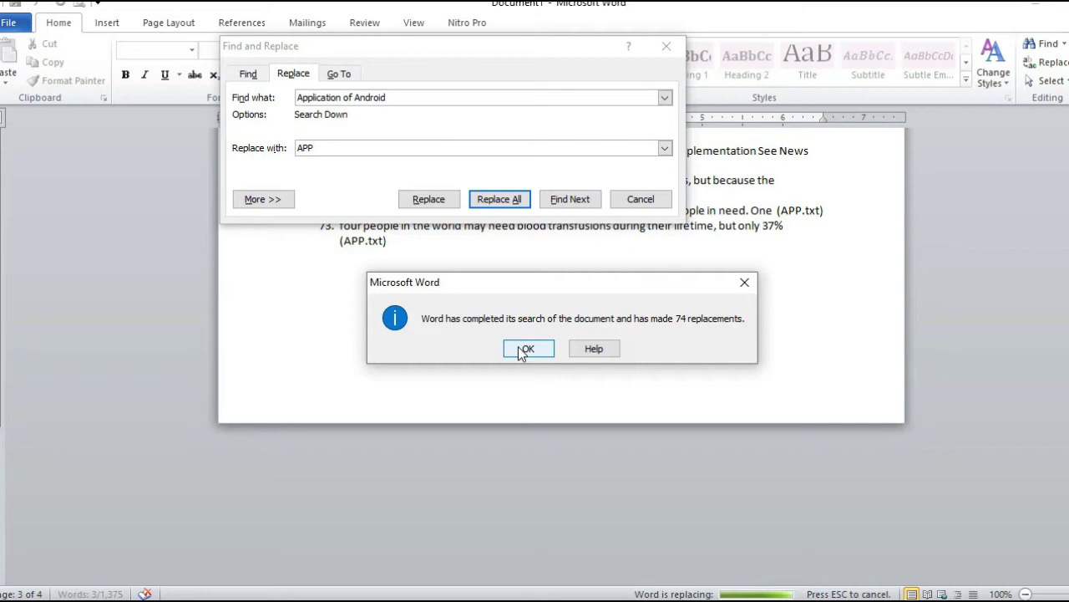
pyautogui.click(518, 349)
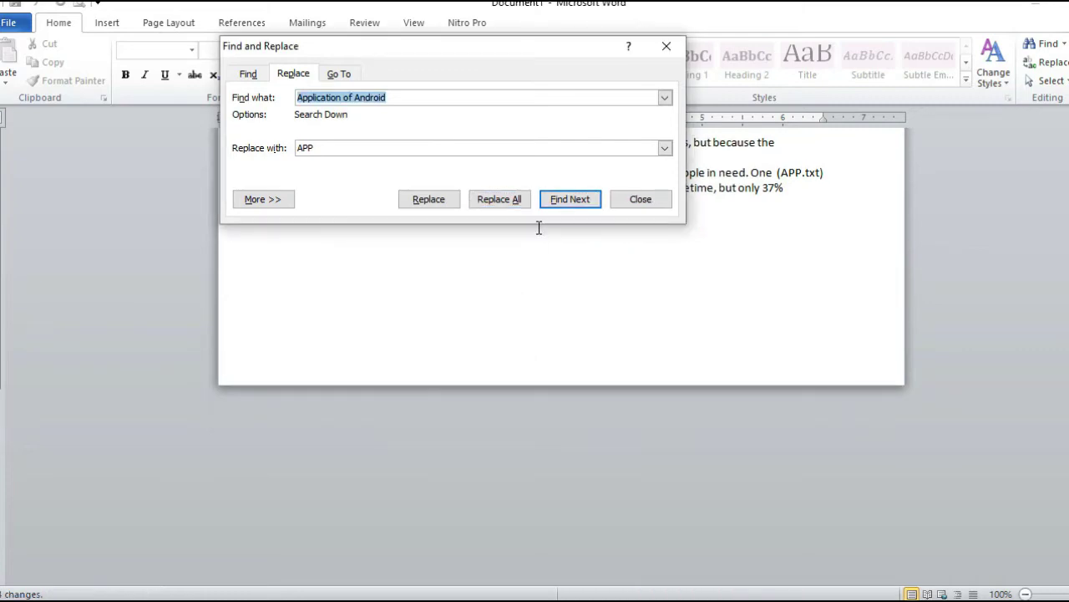
pyautogui.click(656, 202)
pyautogui.scroll(1, 693, 286)
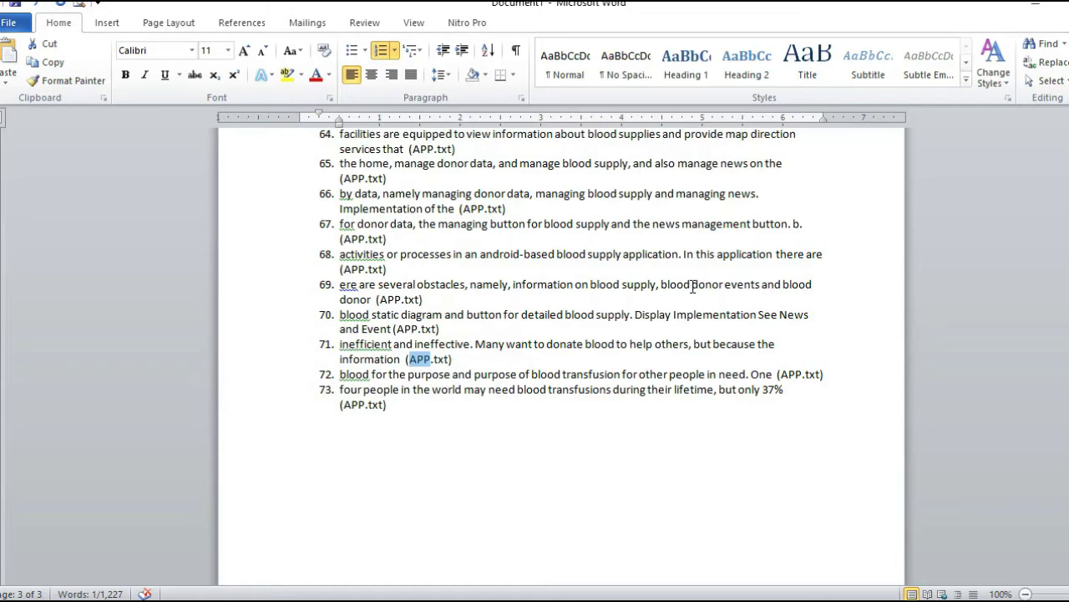
pyautogui.scroll(6, 609, 286)
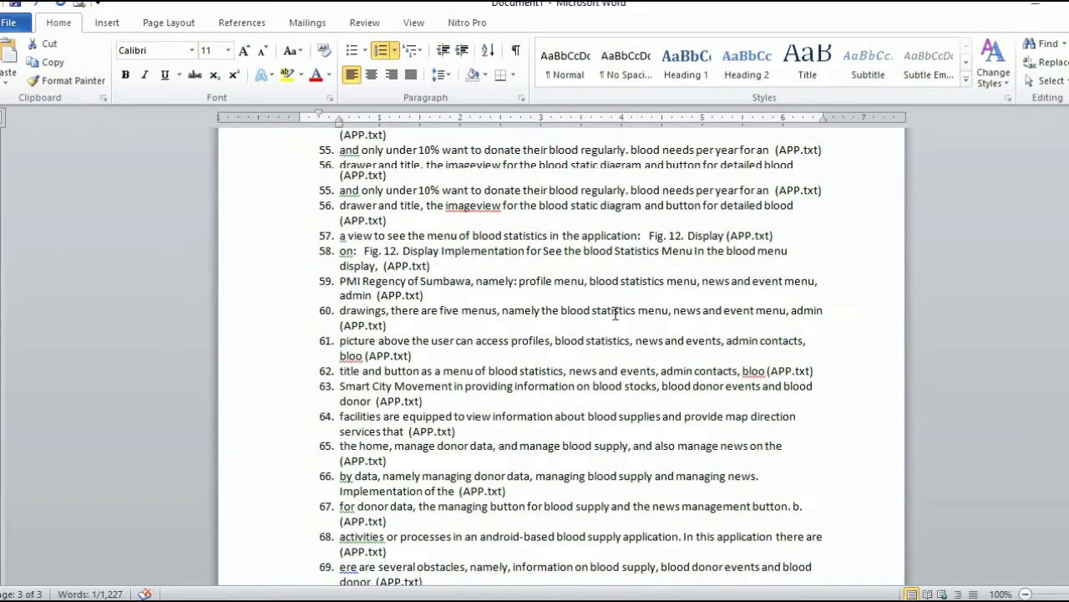
pyautogui.scroll(10, 615, 313)
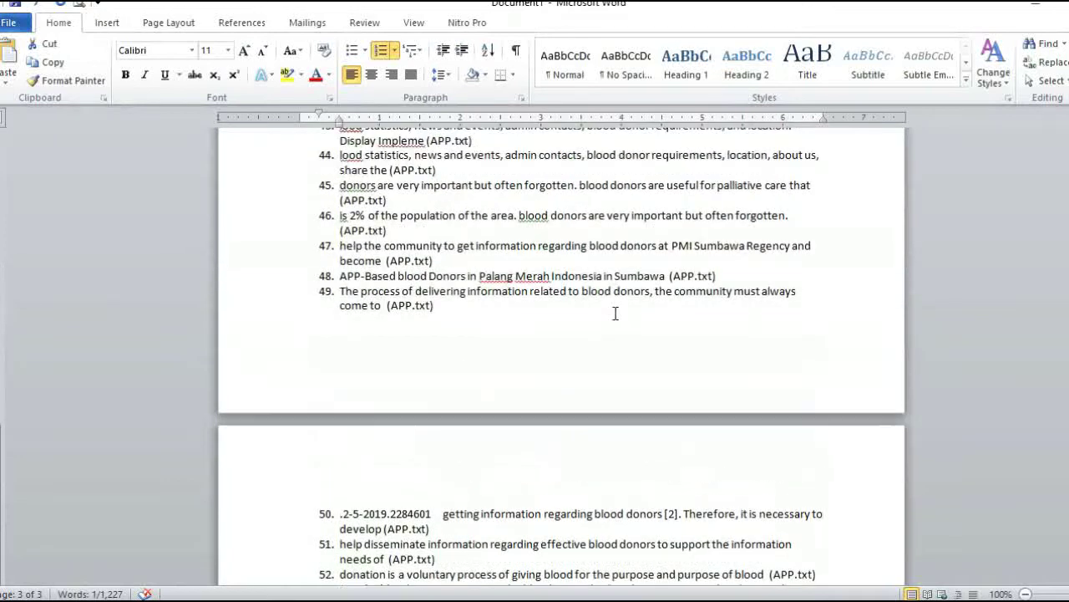
pyautogui.scroll(10, 615, 313)
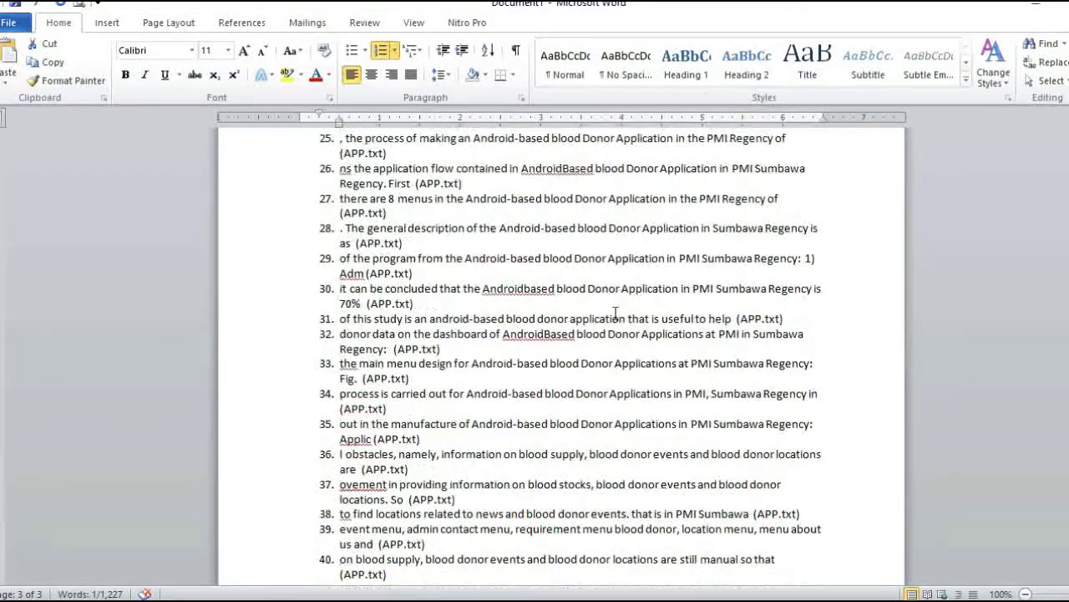
pyautogui.scroll(5, 615, 314)
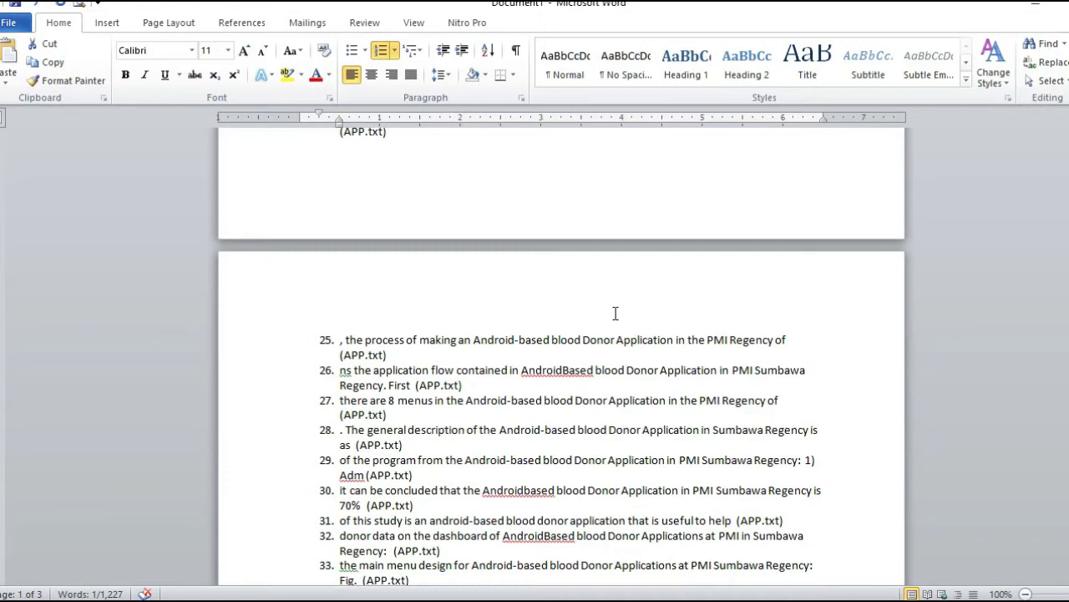
pyautogui.scroll(2, 615, 313)
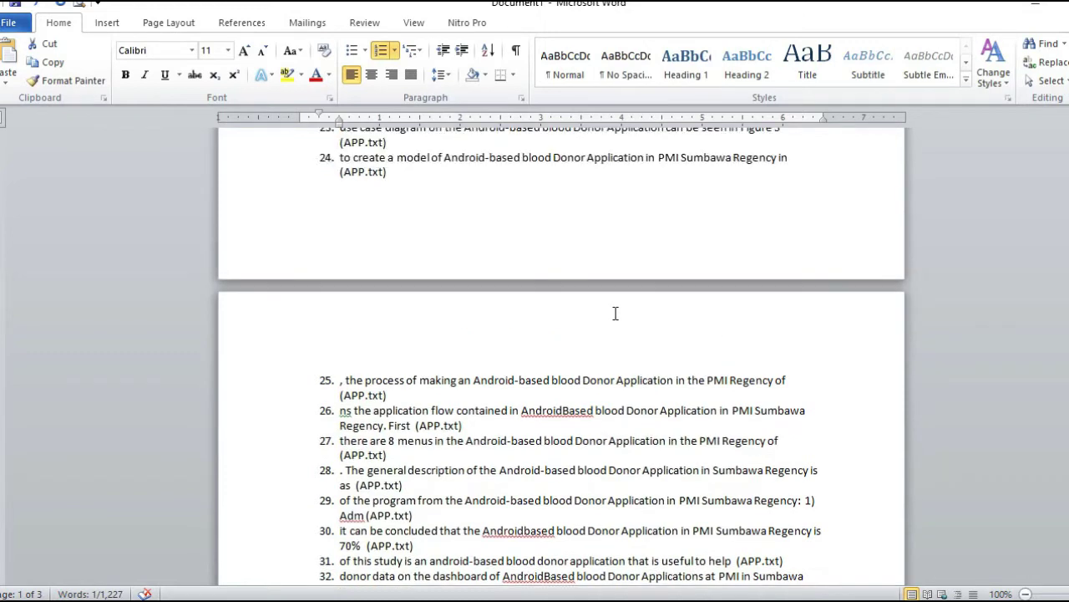
pyautogui.scroll(1, 614, 313)
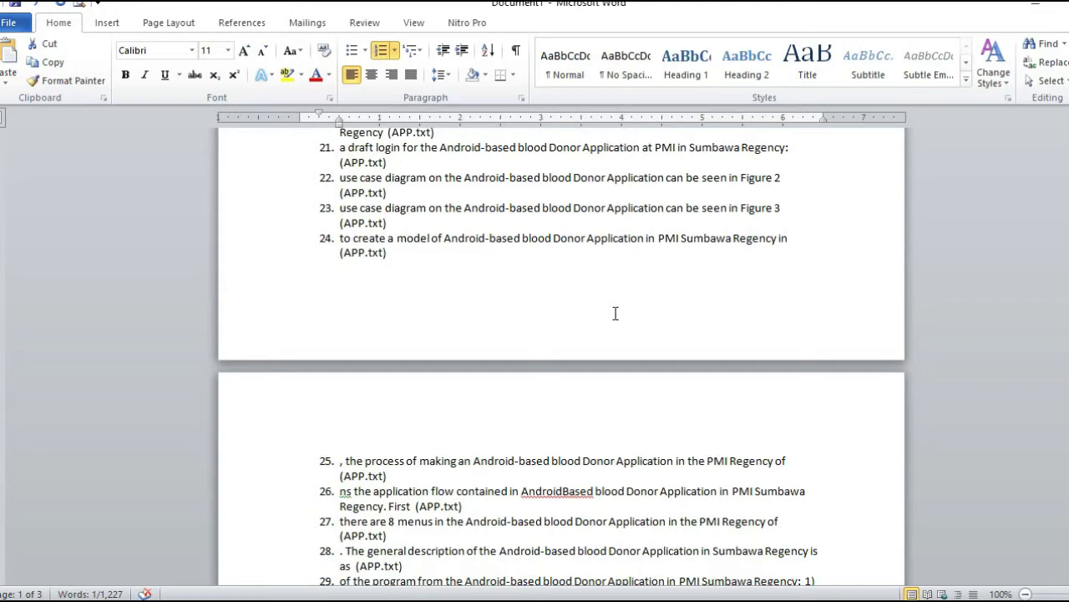
pyautogui.scroll(1, 614, 313)
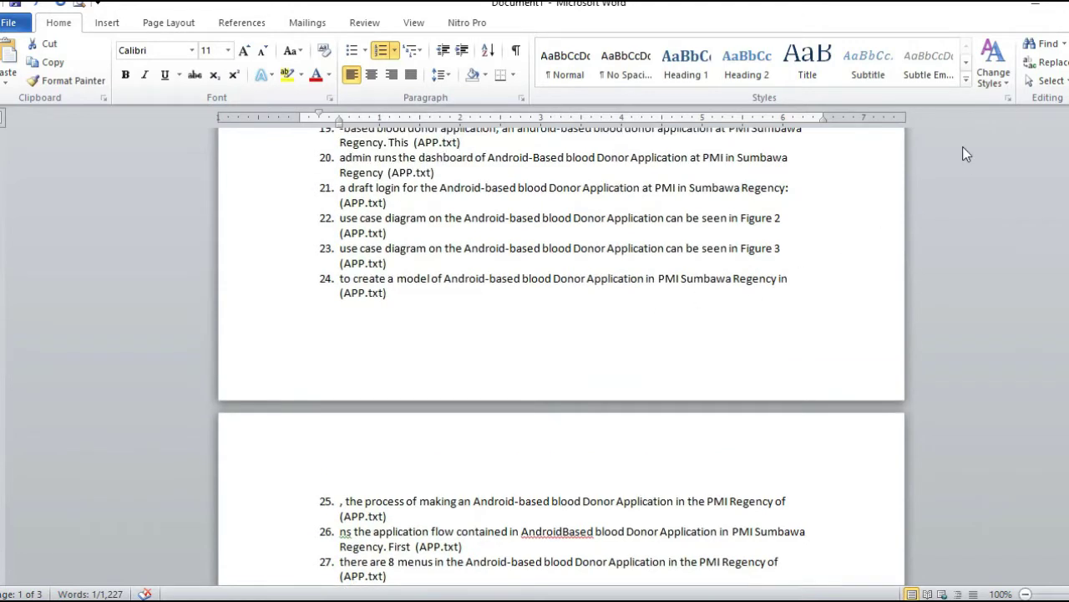
# - In Find and Replace, search for 'blood', replace old 'APP' with 'blood', and expand the options
pyautogui.click(1030, 70)
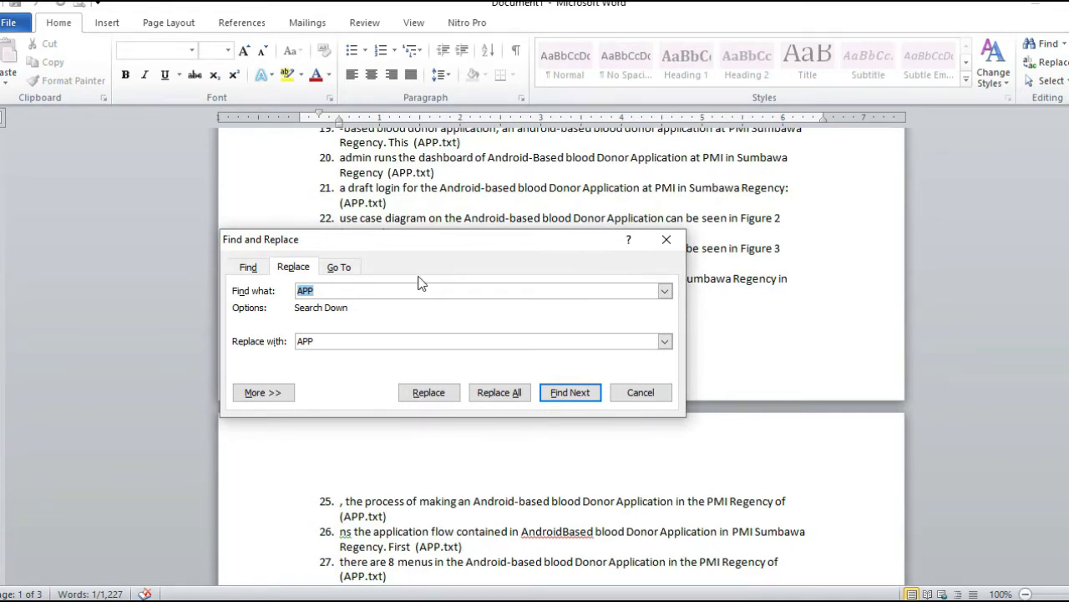
pyautogui.write('BLOO')
pyautogui.press('BackSpace')
pyautogui.press('BackSpace')
pyautogui.press('BackSpace')
pyautogui.press('BackSpace')
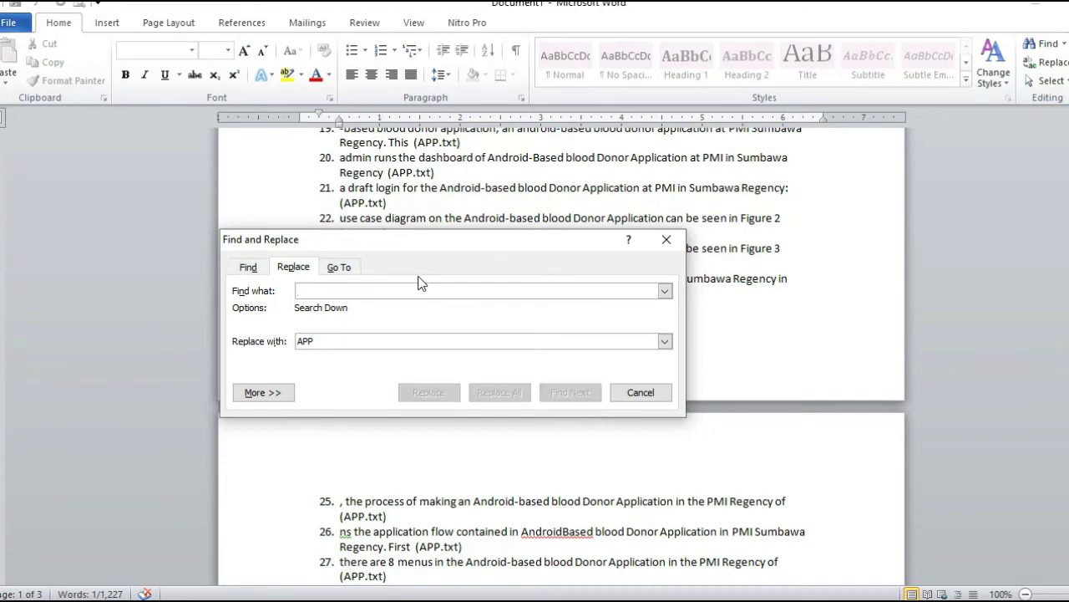
pyautogui.write('blood')
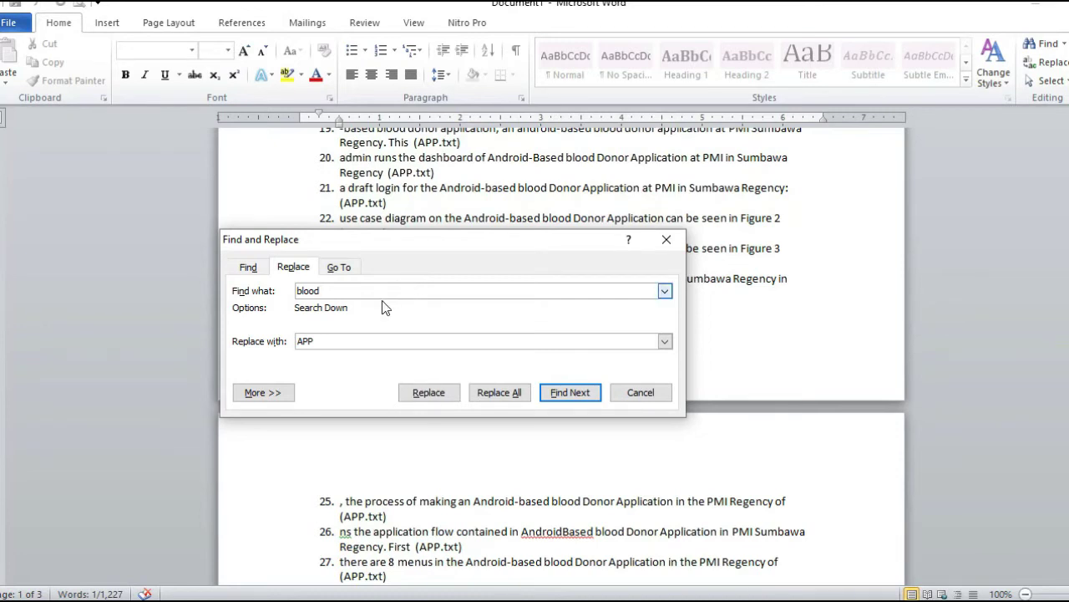
pyautogui.click(361, 338)
pyautogui.press('BackSpace')
pyautogui.press('BackSpace')
pyautogui.write('blood')
pyautogui.click(280, 393)
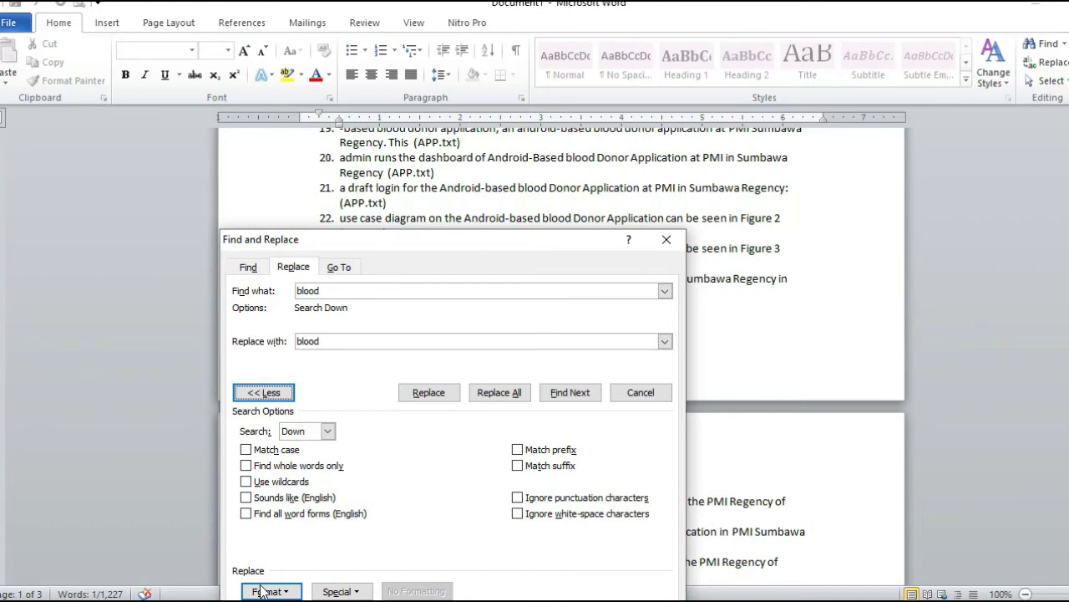
# - Set the replacement text's font to bold and purple
pyautogui.click(290, 595)
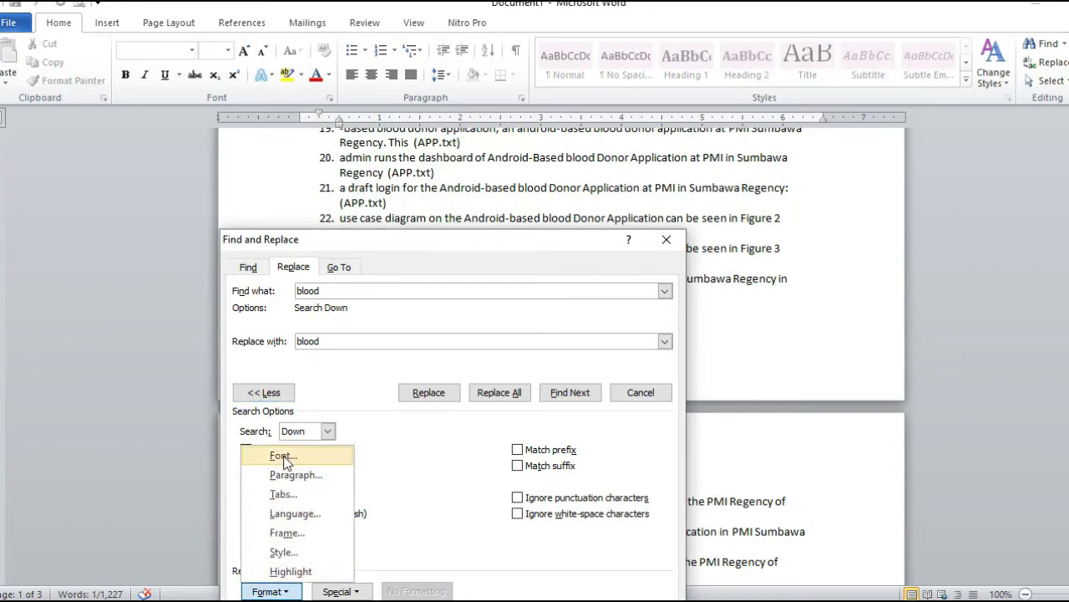
pyautogui.click(284, 456)
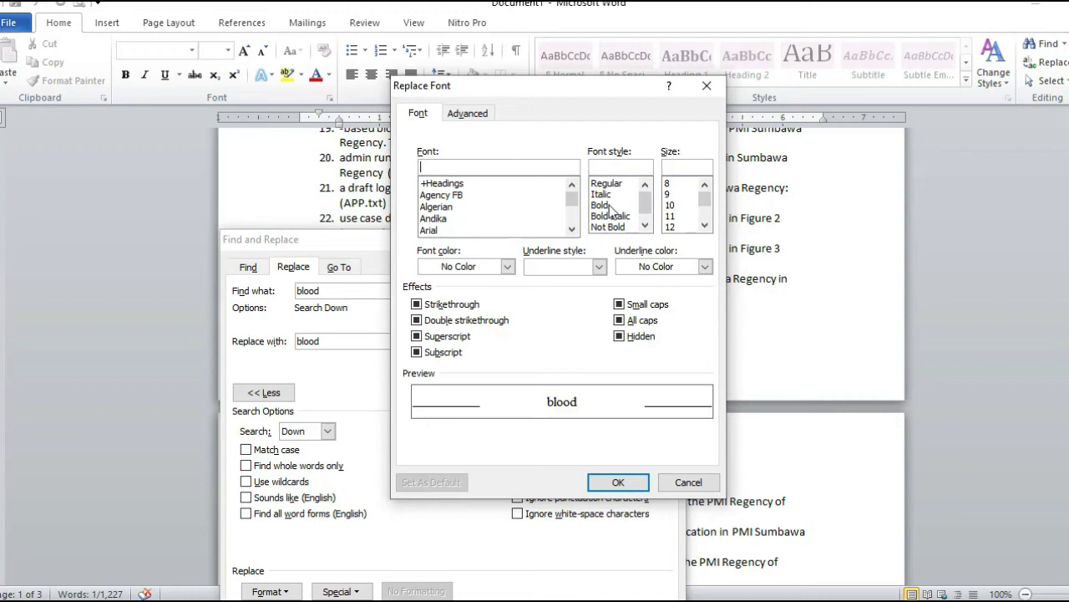
pyautogui.click(610, 206)
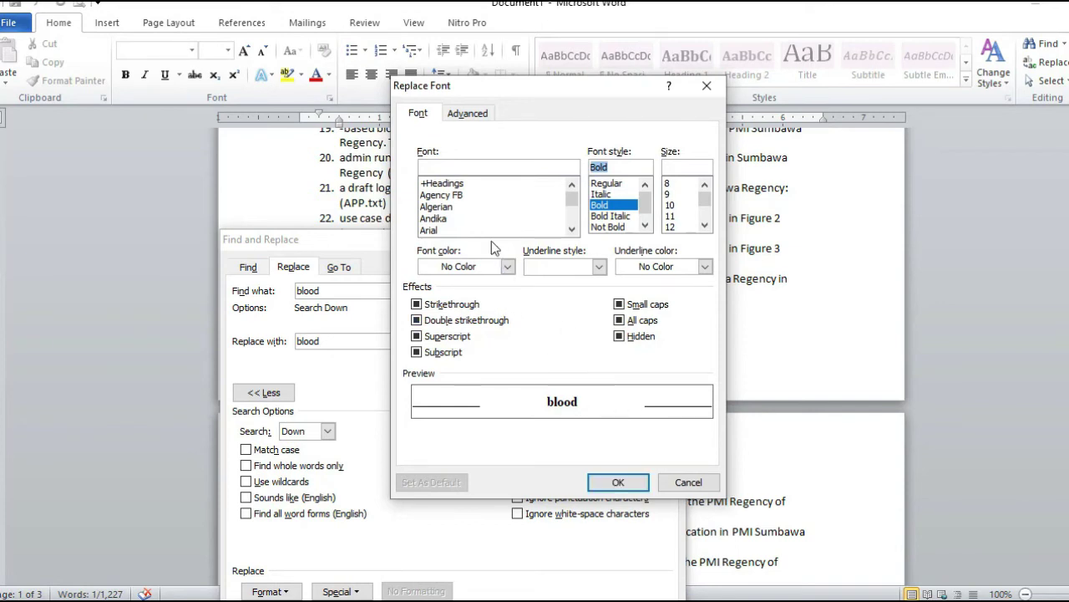
pyautogui.click(507, 266)
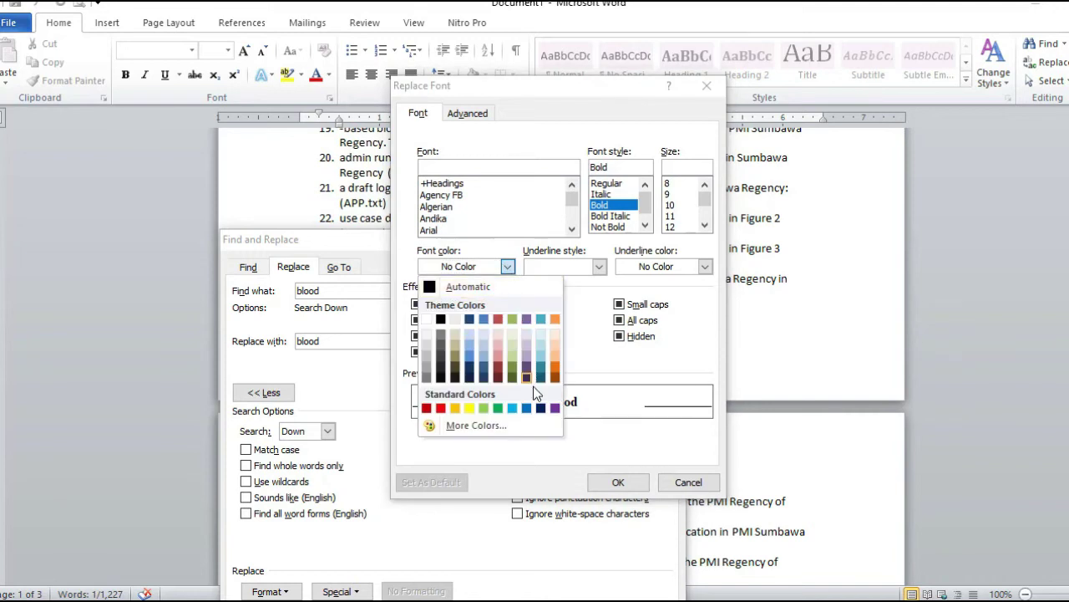
pyautogui.click(554, 407)
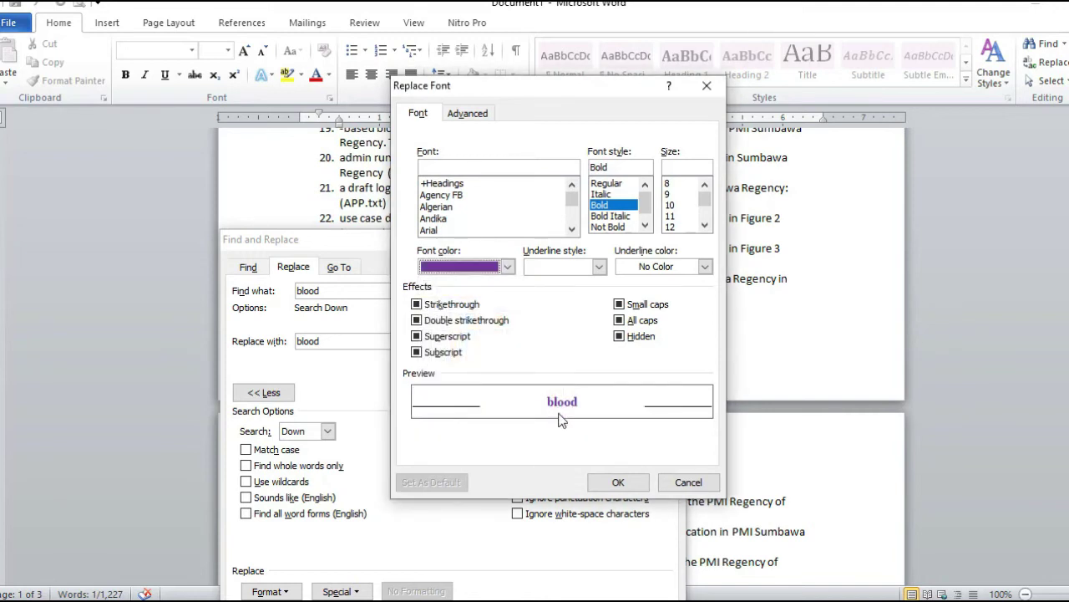
pyautogui.click(616, 487)
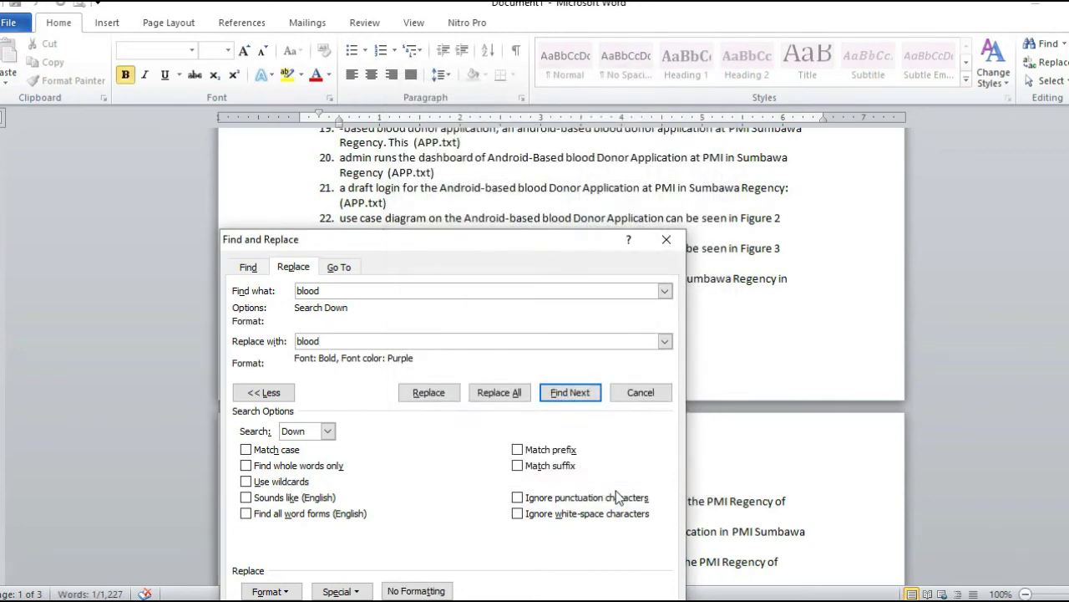
# - Replace all occurrences of 'blood' throughout the document (95 replacements), then close Find and Replace
pyautogui.click(487, 393)
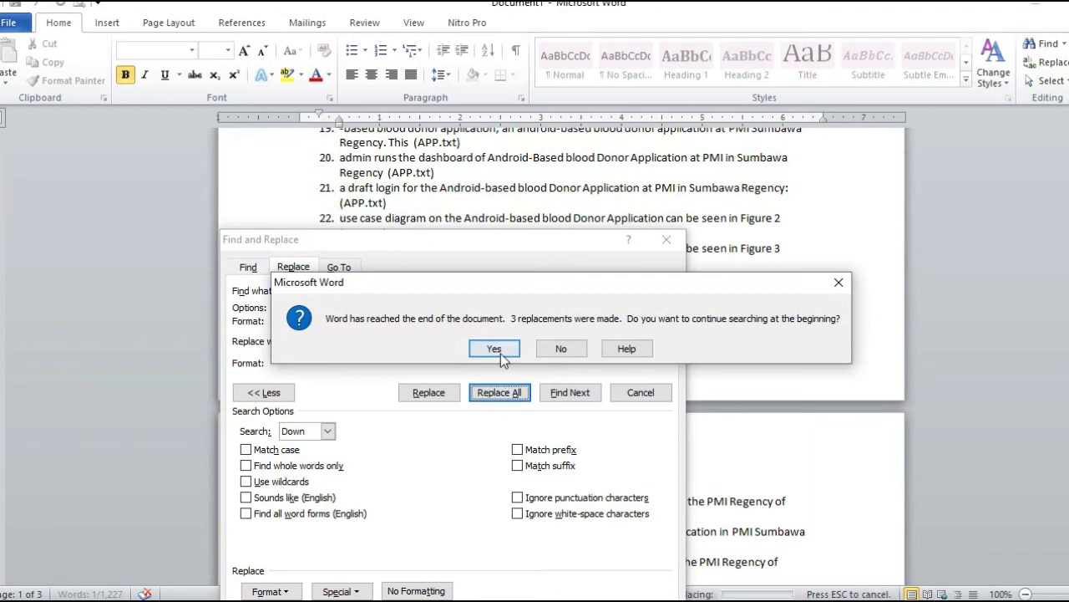
pyautogui.click(500, 354)
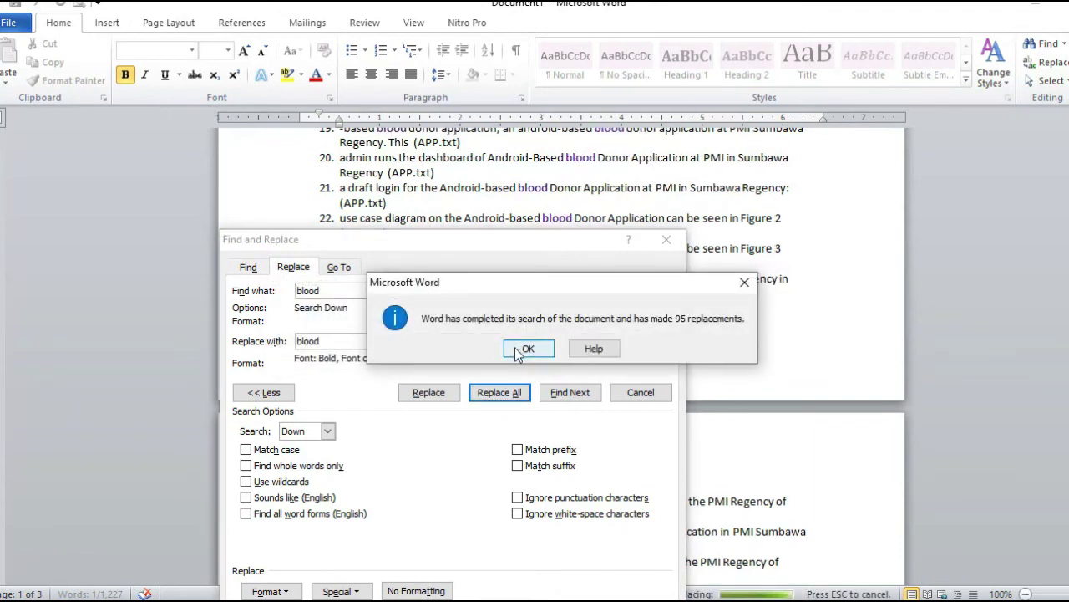
pyautogui.click(516, 351)
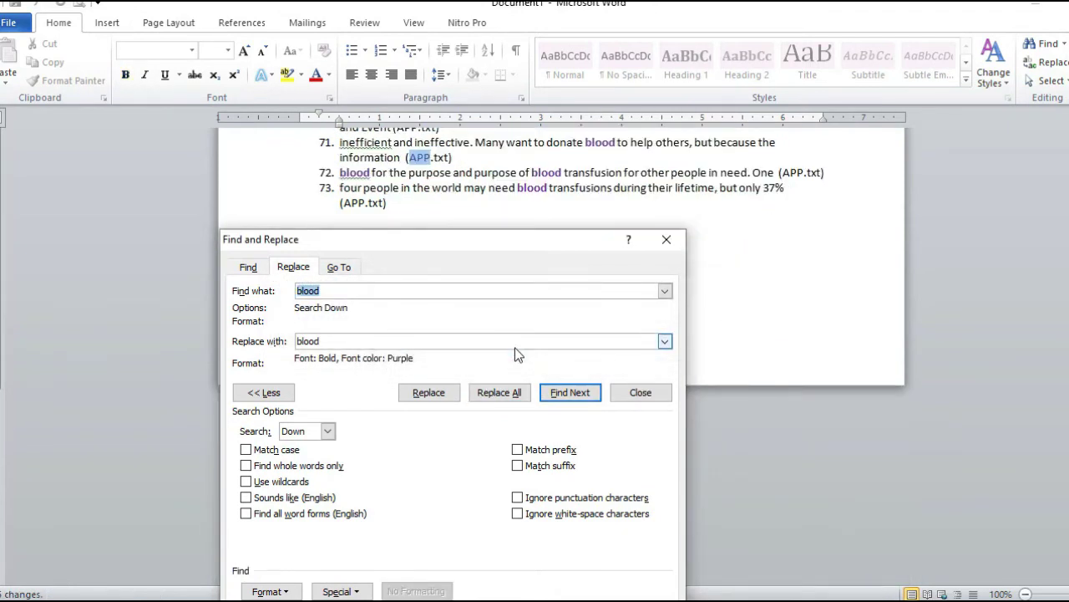
pyautogui.click(641, 392)
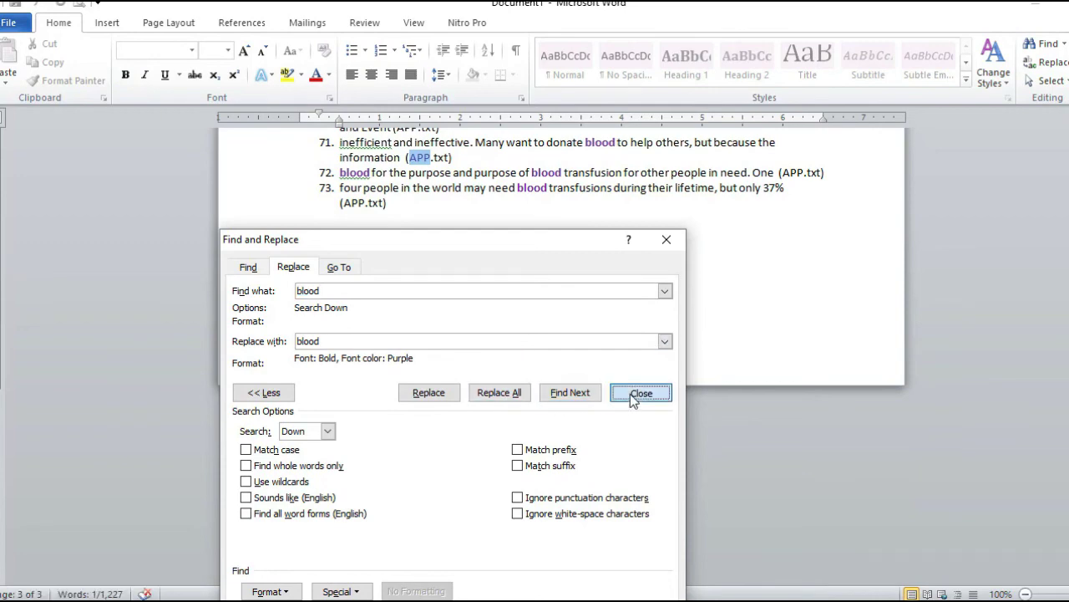
pyautogui.scroll(10, 611, 346)
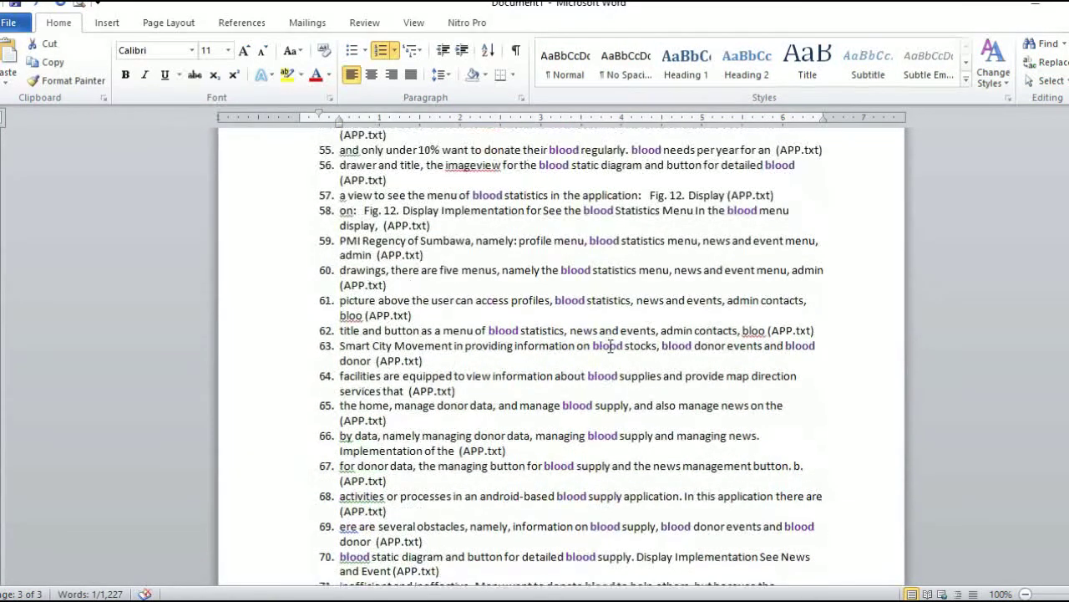
pyautogui.scroll(7, 611, 346)
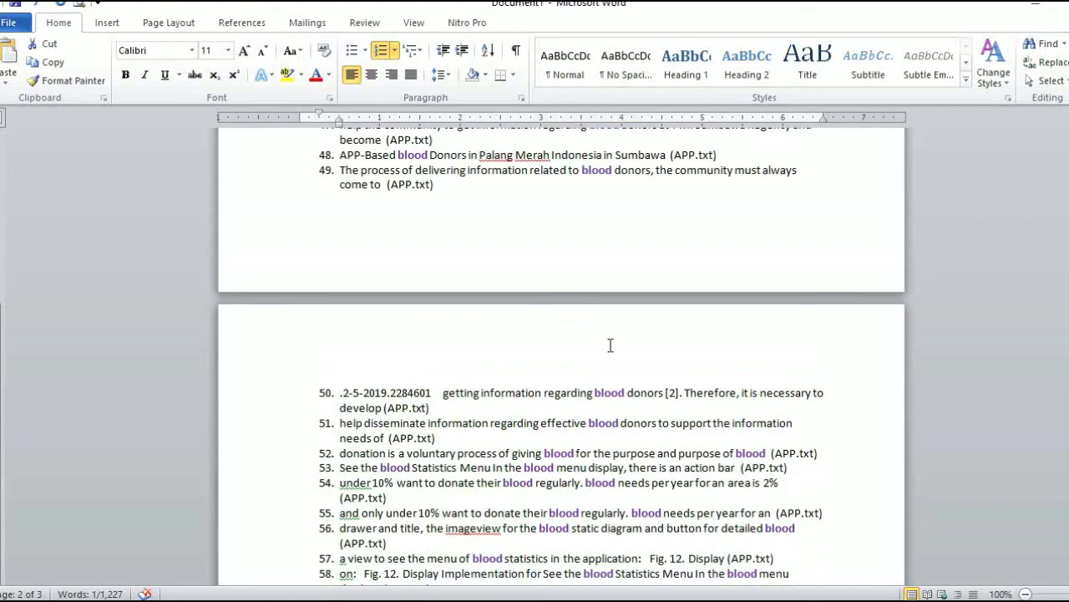
pyautogui.scroll(20, 700, 276)
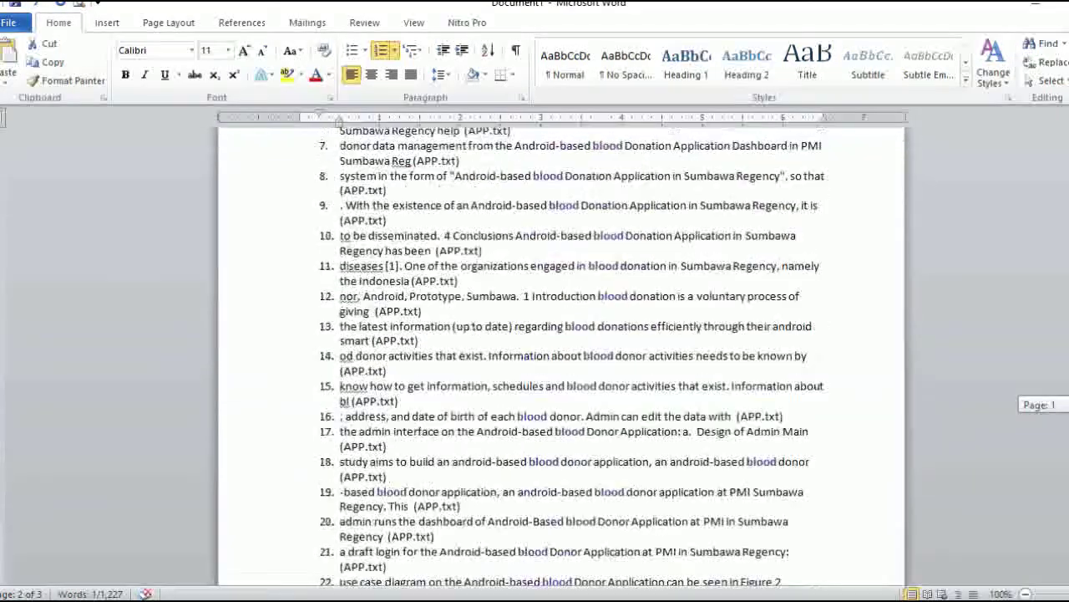